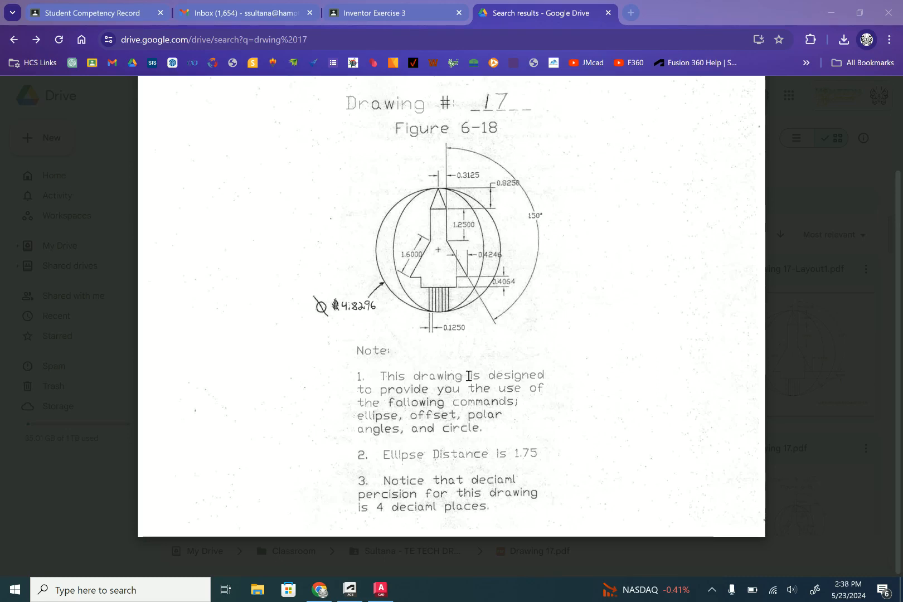
- Review the Drawing 17 reference, switch to AutoCAD, check the TitleBlock11x8.5 layout and return to model space
{"action": "scroll", "coordinate": [468, 375], "scroll_direction": "down", "scroll_amount": 1}
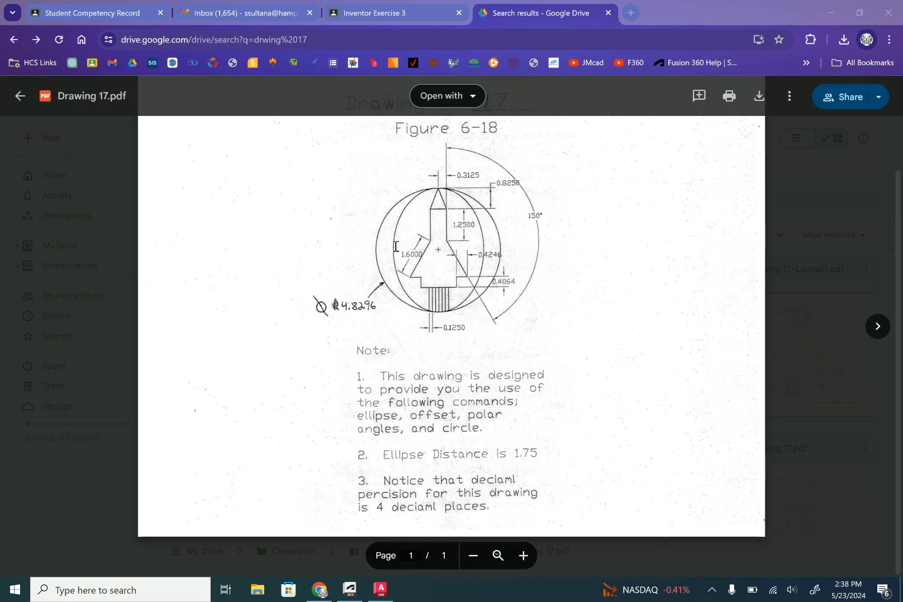
{"action": "left_click", "coordinate": [381, 589]}
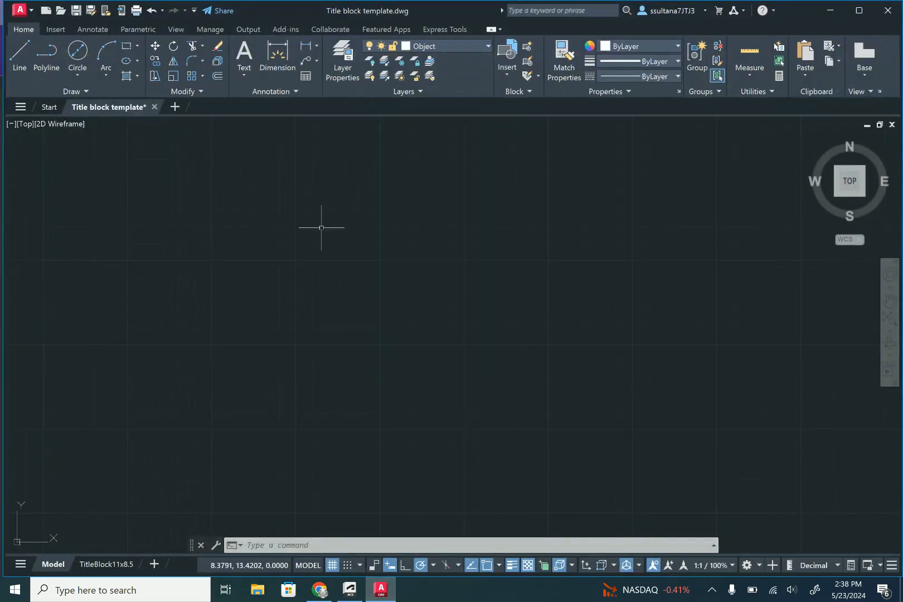
{"action": "left_click", "coordinate": [116, 563]}
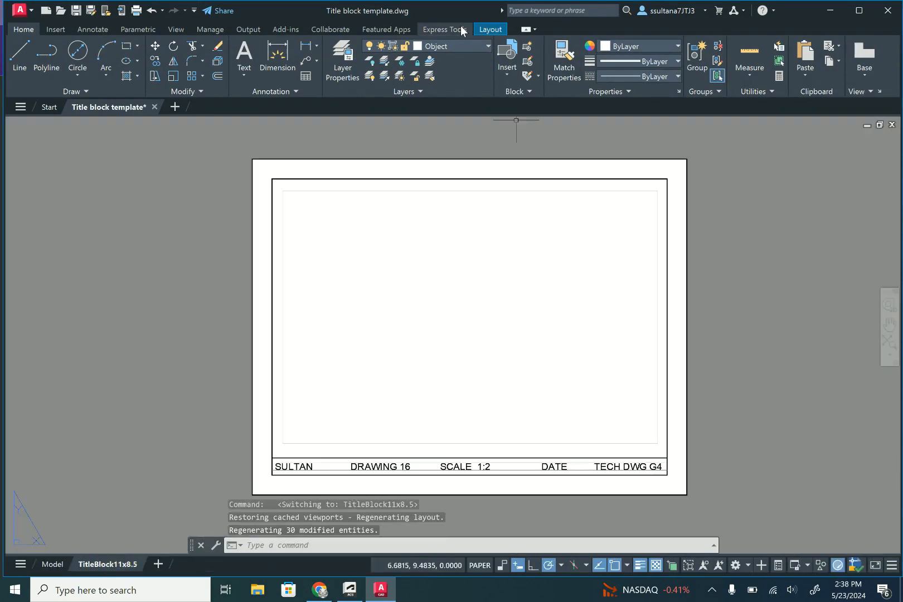
{"action": "left_click", "coordinate": [457, 44]}
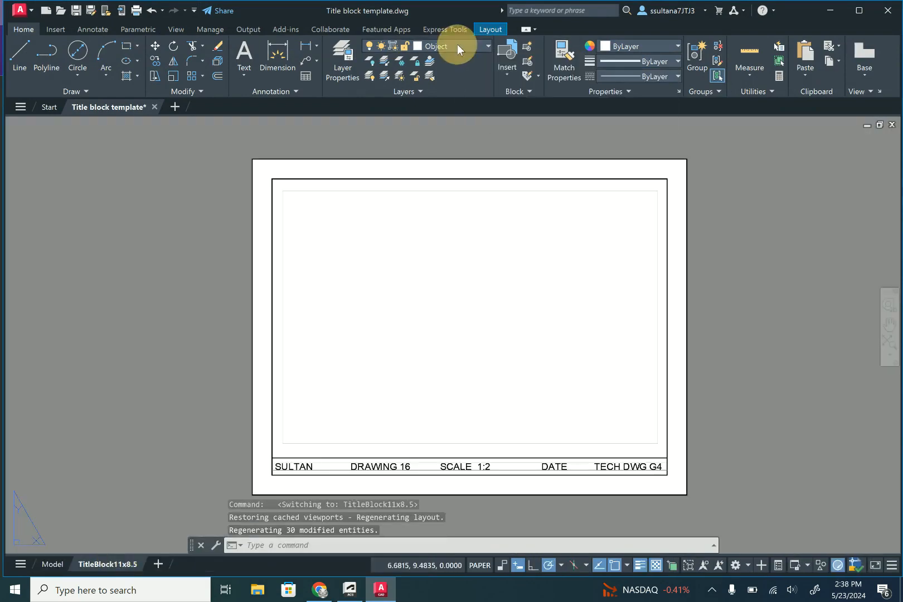
{"action": "left_click", "coordinate": [457, 45]}
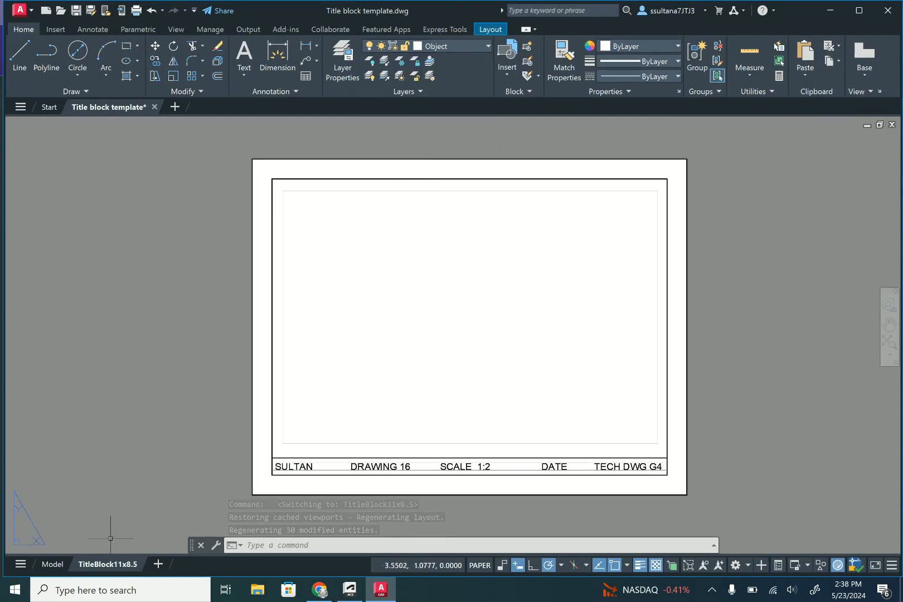
{"action": "left_click", "coordinate": [52, 564]}
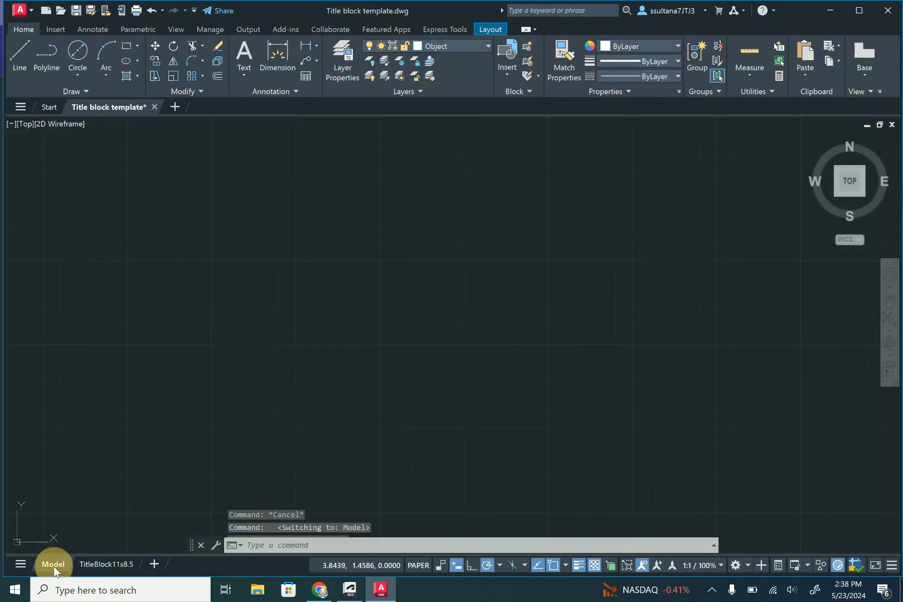
- Draw a circle centred at 10,10 with a diameter of 4.8296
{"action": "left_click", "coordinate": [76, 52]}
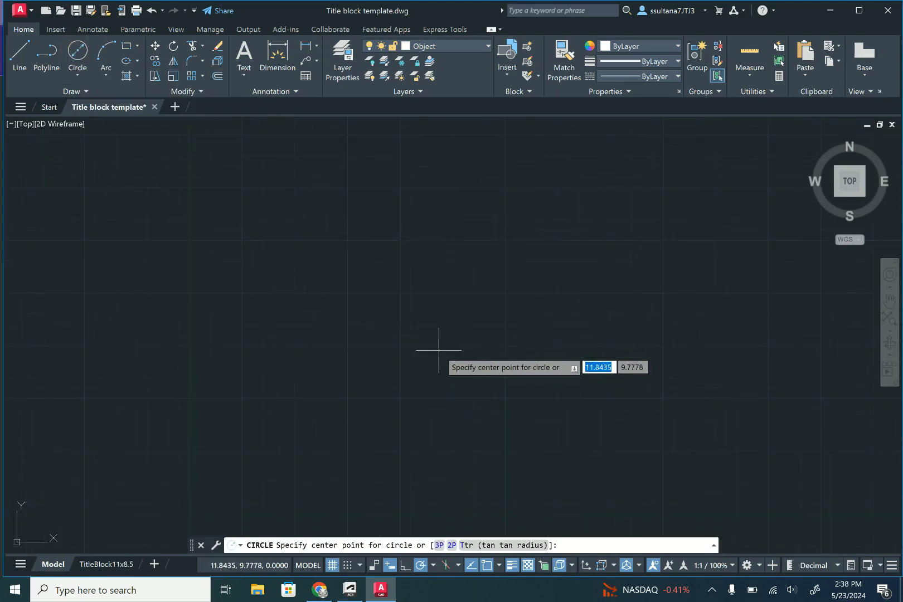
{"action": "type", "text": "10"}
{"action": "key", "text": "Tab"}
{"action": "type", "text": "10"}
{"action": "key", "text": "Return"}
{"action": "type", "text": "d"}
{"action": "key", "text": "Return"}
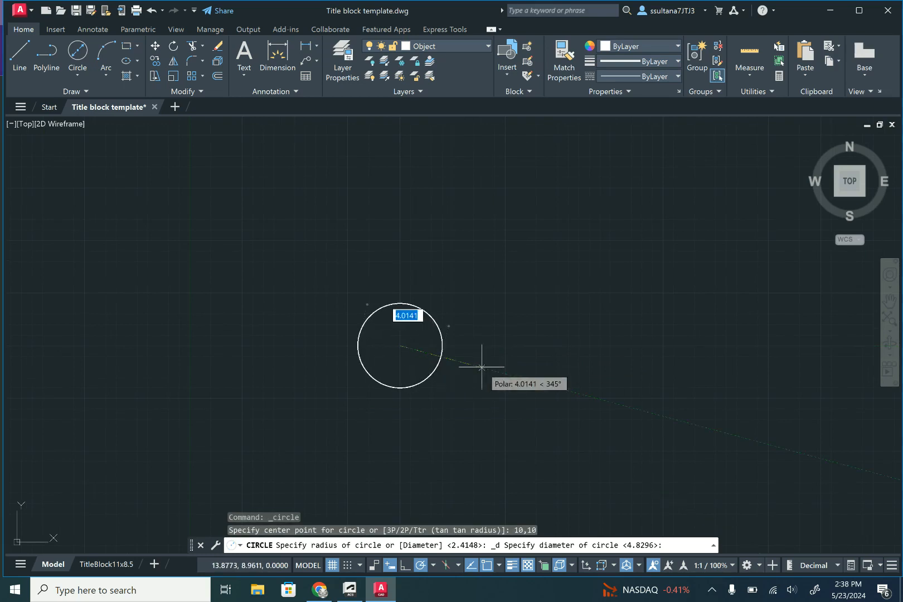
{"action": "type", "text": "4.82"}
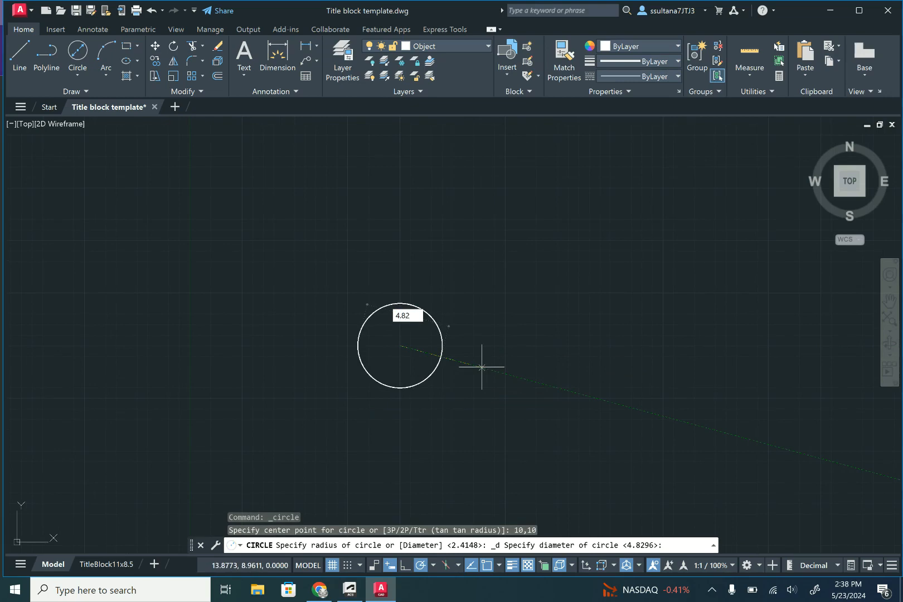
{"action": "type", "text": "96"}
{"action": "key", "text": "Return"}
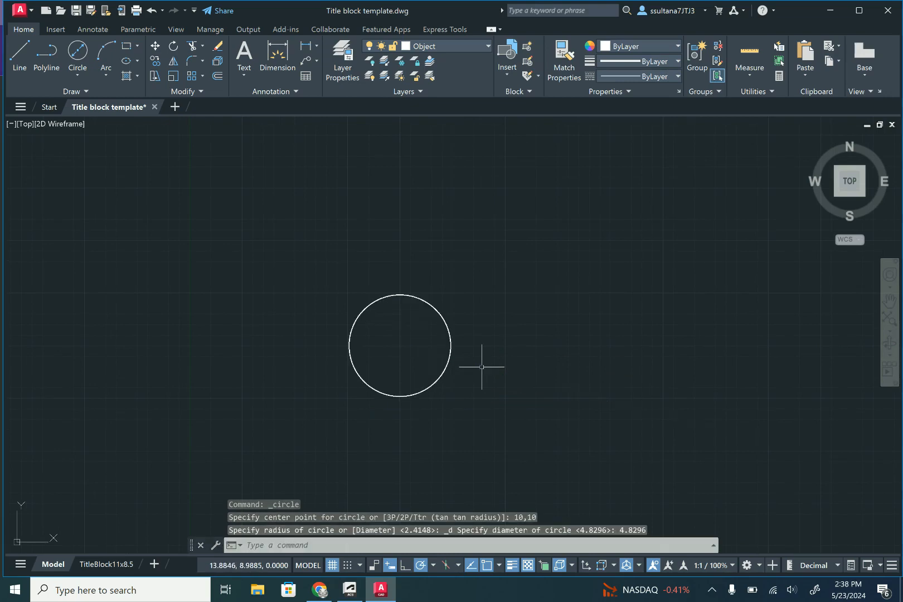
- Draw an ellipse from the circle's centre with its axis endpoint at the circle's top quadrant and an other-axis distance of 1.75
{"action": "left_click", "coordinate": [136, 60]}
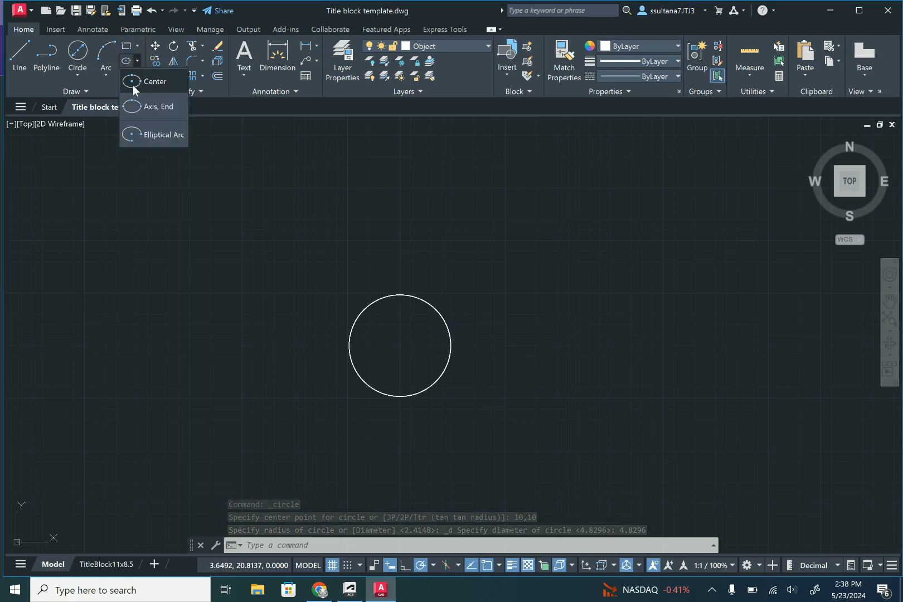
{"action": "left_click", "coordinate": [132, 82]}
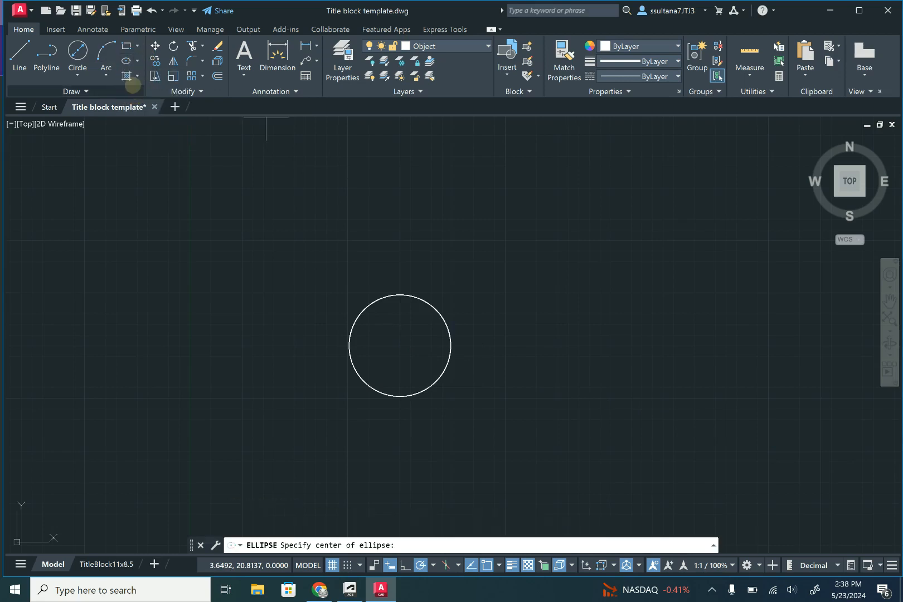
{"action": "left_click", "coordinate": [399, 346]}
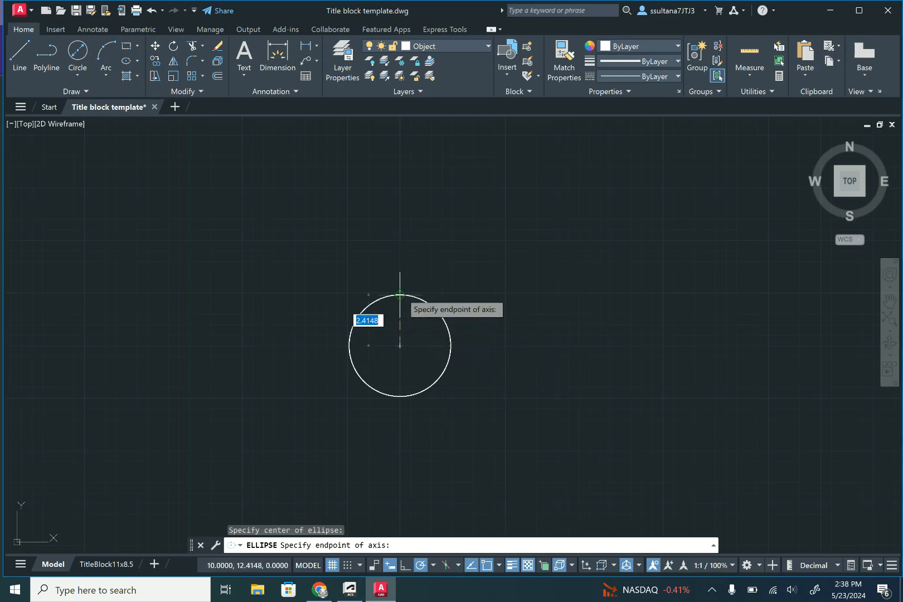
{"action": "left_click", "coordinate": [399, 294]}
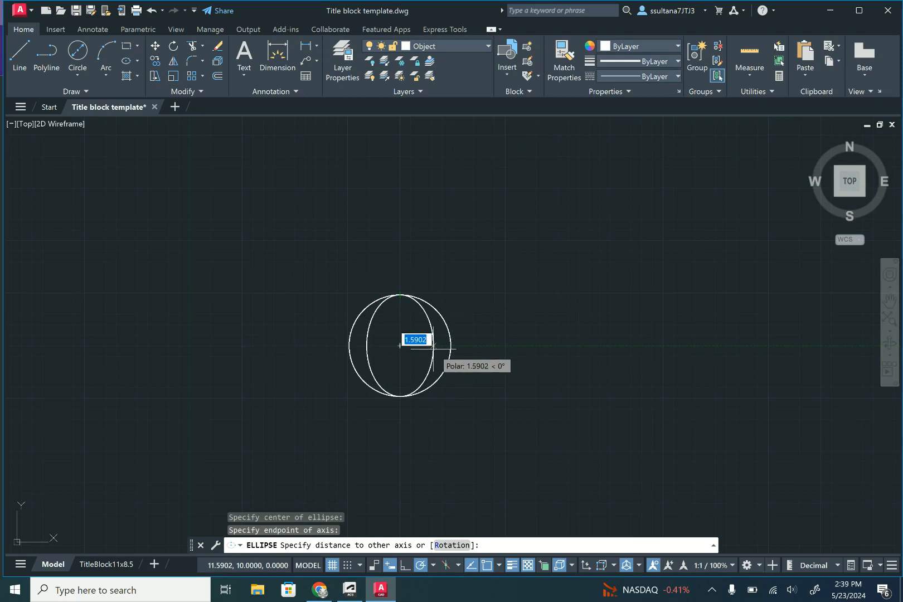
{"action": "type", "text": "1.7"}
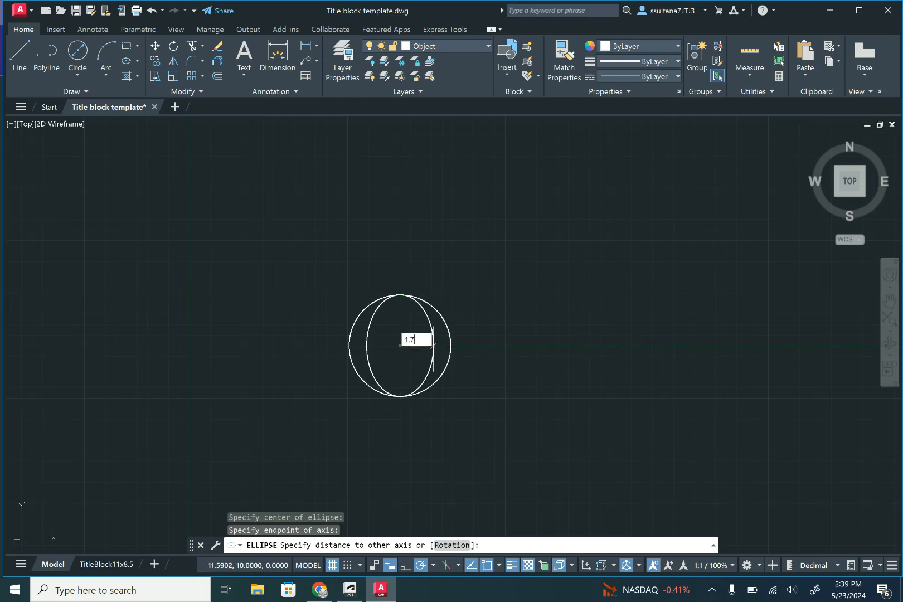
{"action": "key", "text": "Return"}
- Draw a 0.825 vertical line straight down from the circle's top quadrant
{"action": "scroll", "coordinate": [395, 410], "scroll_direction": "up", "scroll_amount": 2}
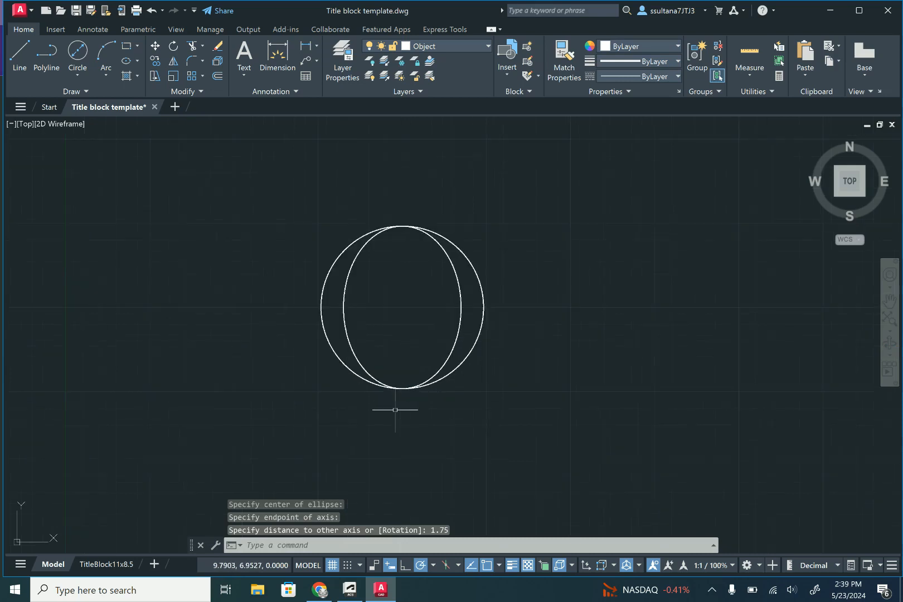
{"action": "scroll", "coordinate": [403, 252], "scroll_direction": "up", "scroll_amount": 2}
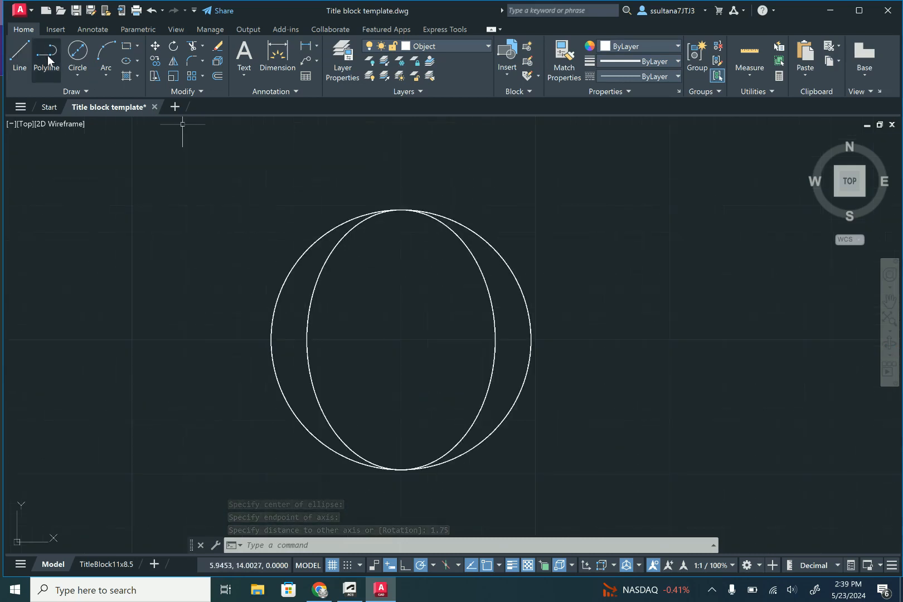
{"action": "left_click", "coordinate": [22, 51]}
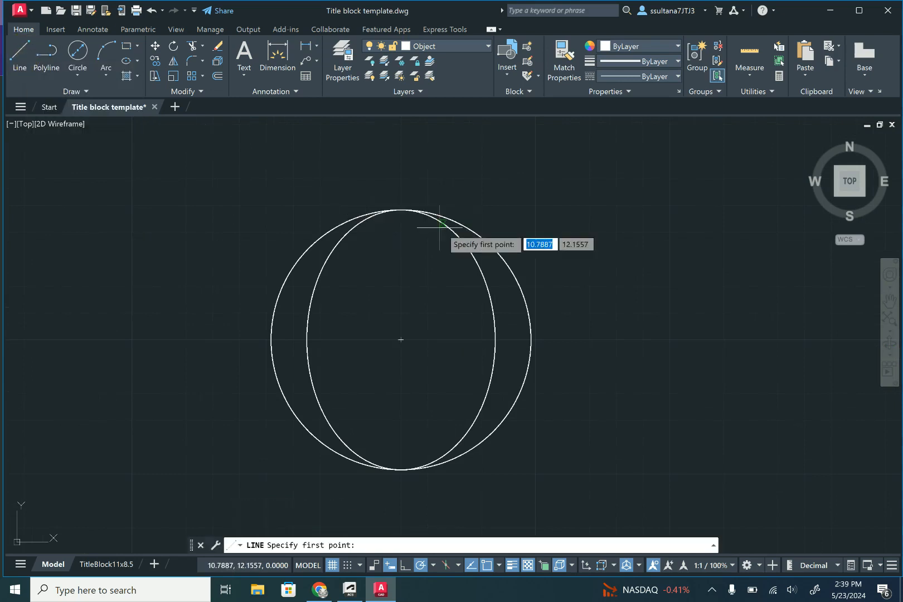
{"action": "left_click", "coordinate": [401, 210]}
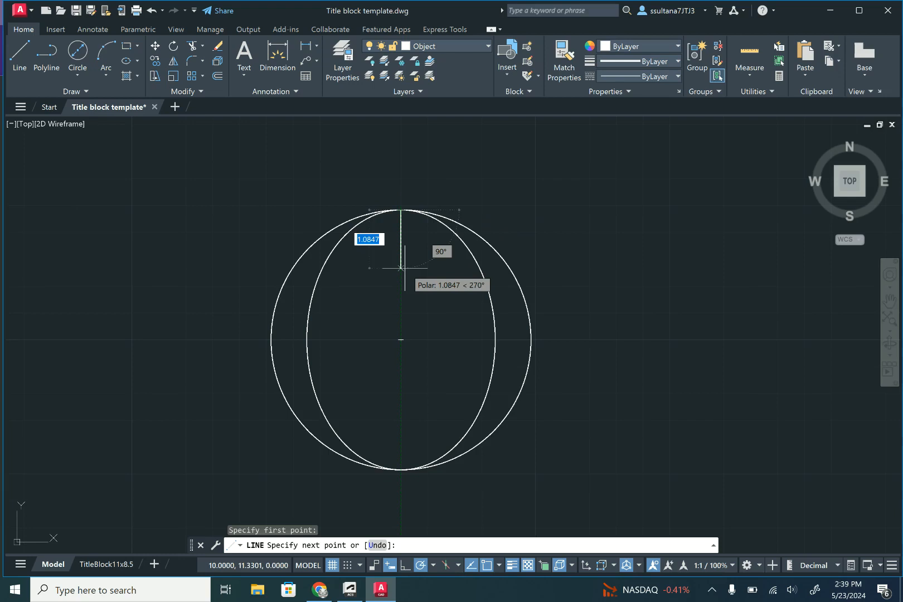
{"action": "key", "text": "BackSpace"}
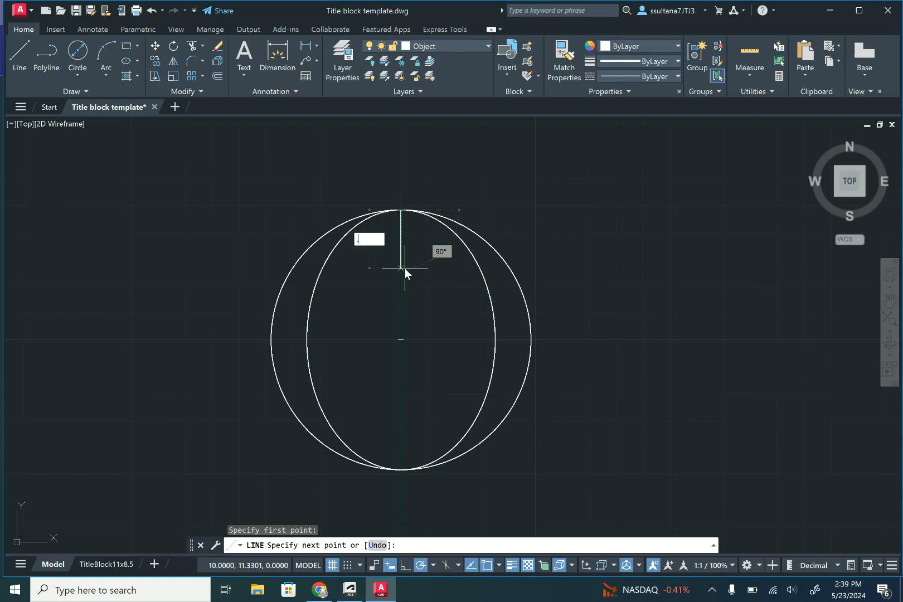
{"action": "type", "text": ".825"}
{"action": "key", "text": "Return"}
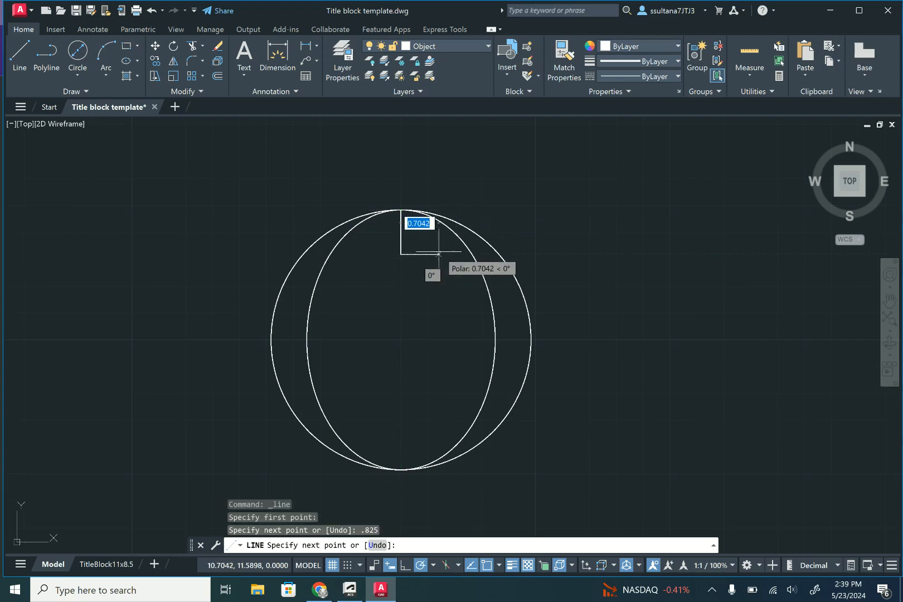
- Continue the line 0.3125 horizontally to the right and close the nose triangle at the circle's top quadrant
{"action": "type", "text": ".3125"}
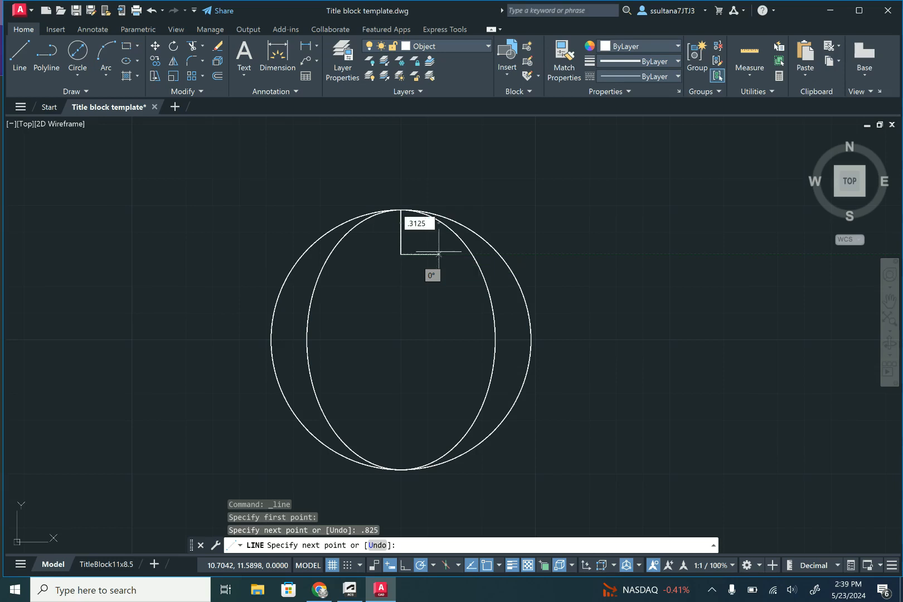
{"action": "key", "text": "Return"}
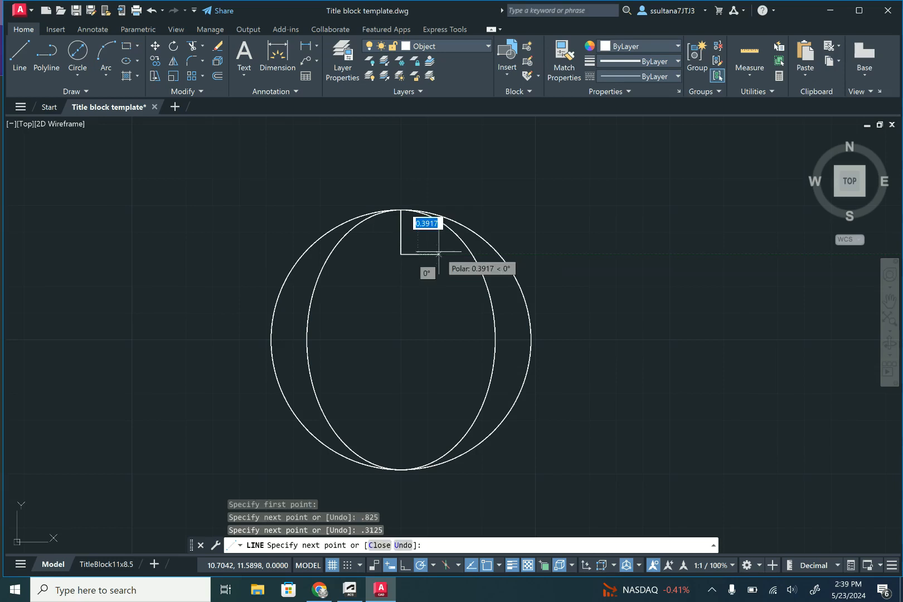
{"action": "scroll", "coordinate": [413, 229], "scroll_direction": "up", "scroll_amount": 6}
{"action": "scroll", "coordinate": [408, 217], "scroll_direction": "up", "scroll_amount": 2}
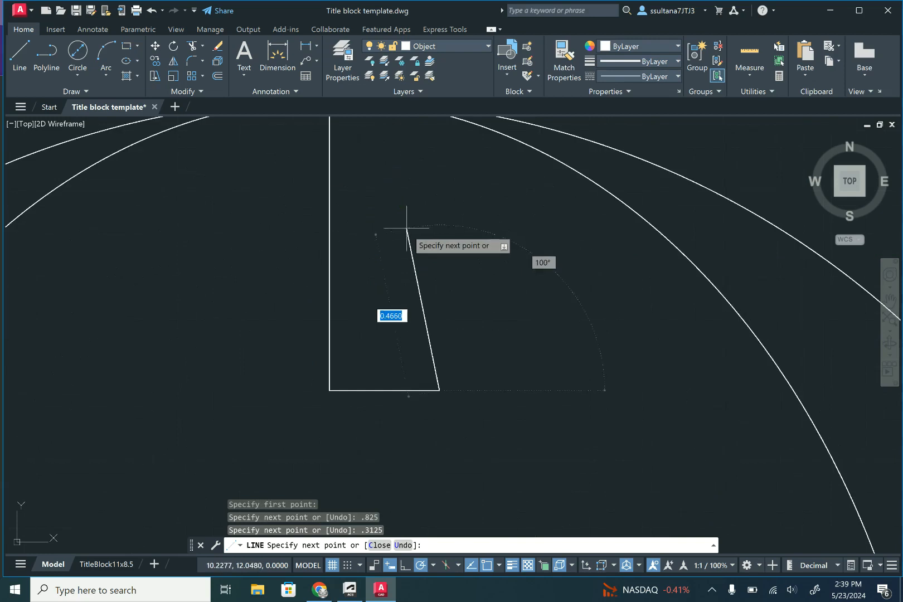
{"action": "scroll", "coordinate": [410, 245], "scroll_direction": "down", "scroll_amount": 4}
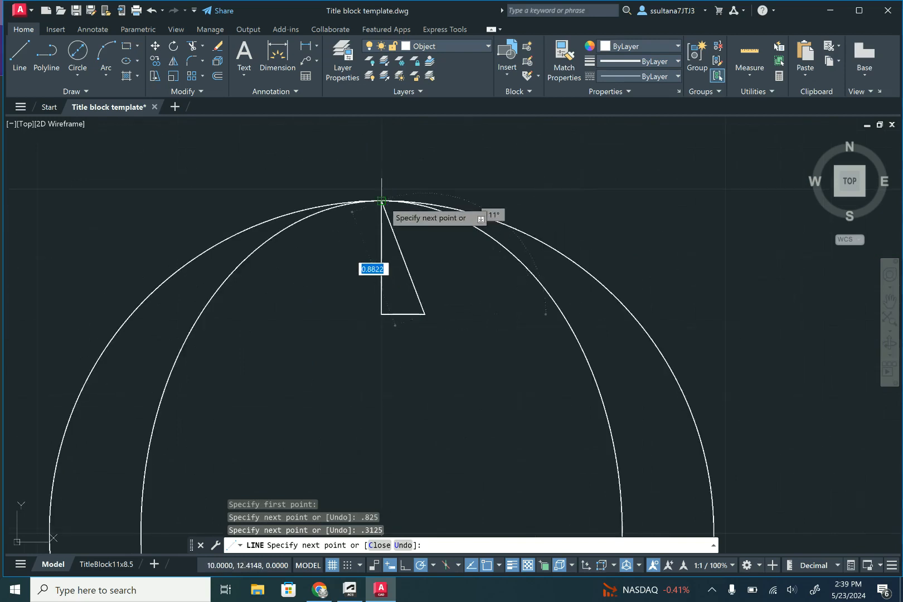
{"action": "left_click", "coordinate": [383, 201]}
{"action": "key", "text": "Escape"}
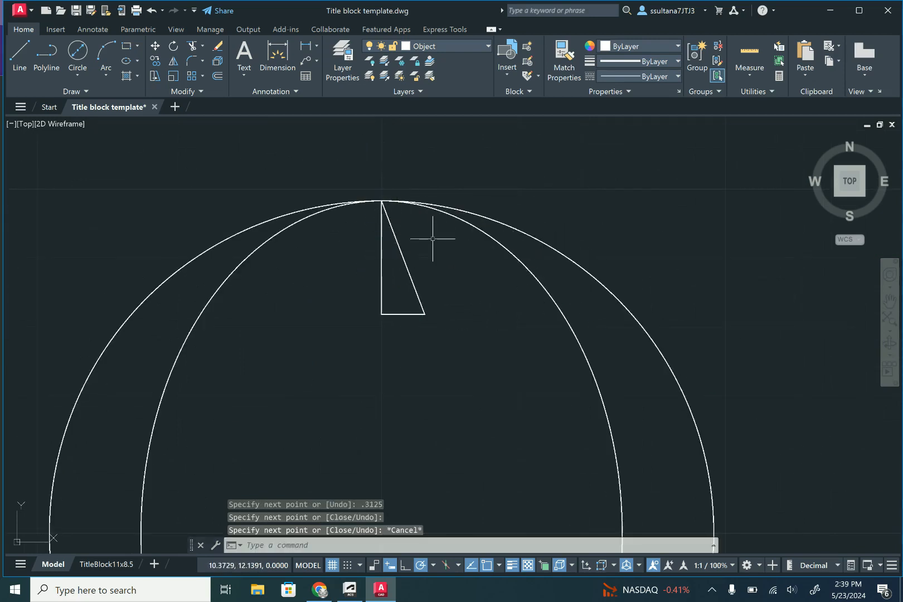
- Start the rocket body with a 1.25 vertical line down from the nose triangle's lower right corner
{"action": "scroll", "coordinate": [433, 238], "scroll_direction": "down", "scroll_amount": 3}
{"action": "left_click", "coordinate": [21, 53]}
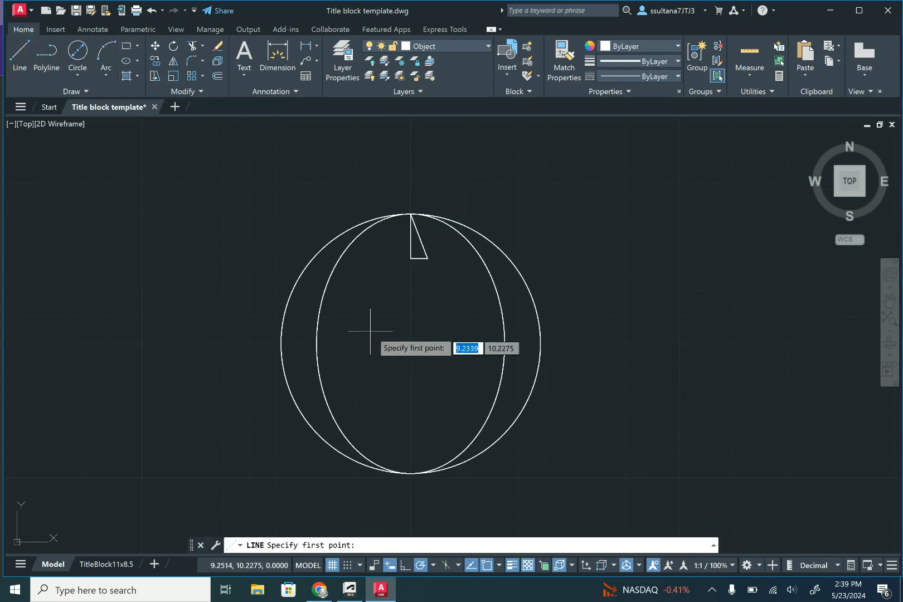
{"action": "left_click", "coordinate": [428, 258]}
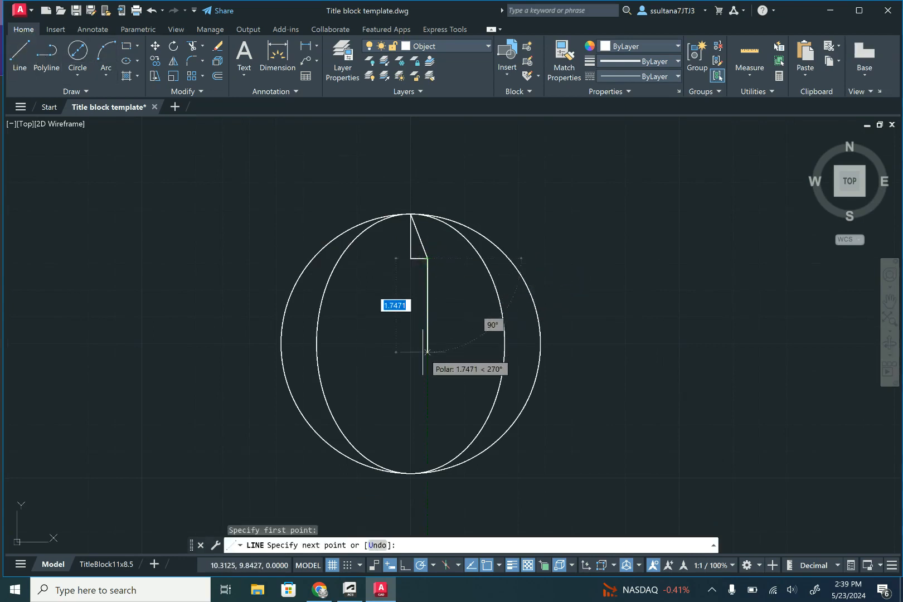
{"action": "type", "text": "1.25"}
{"action": "key", "text": "Return"}
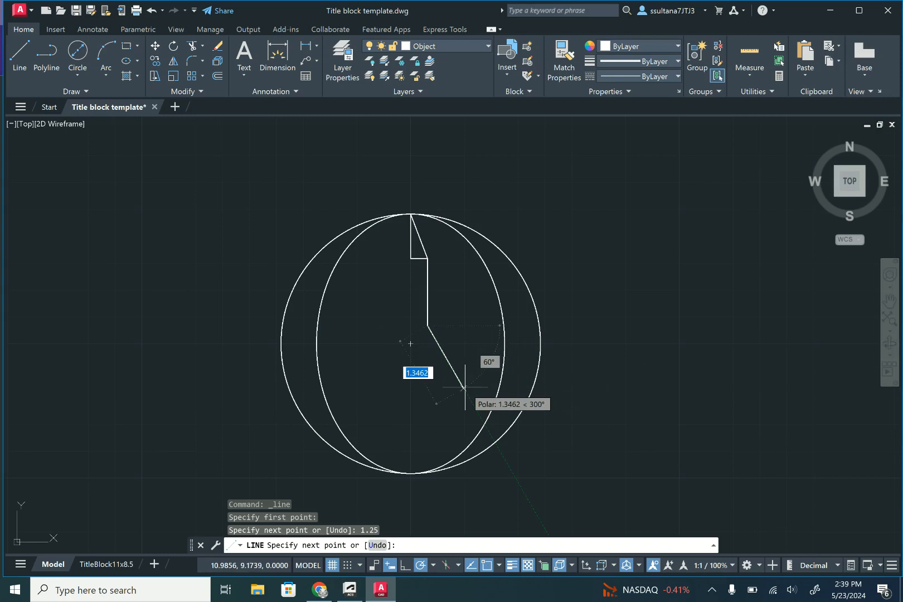
- Using 15° polar tracking increments, continue the body outline with a 1.6 segment down to the right at 300°
{"action": "left_click", "coordinate": [432, 565]}
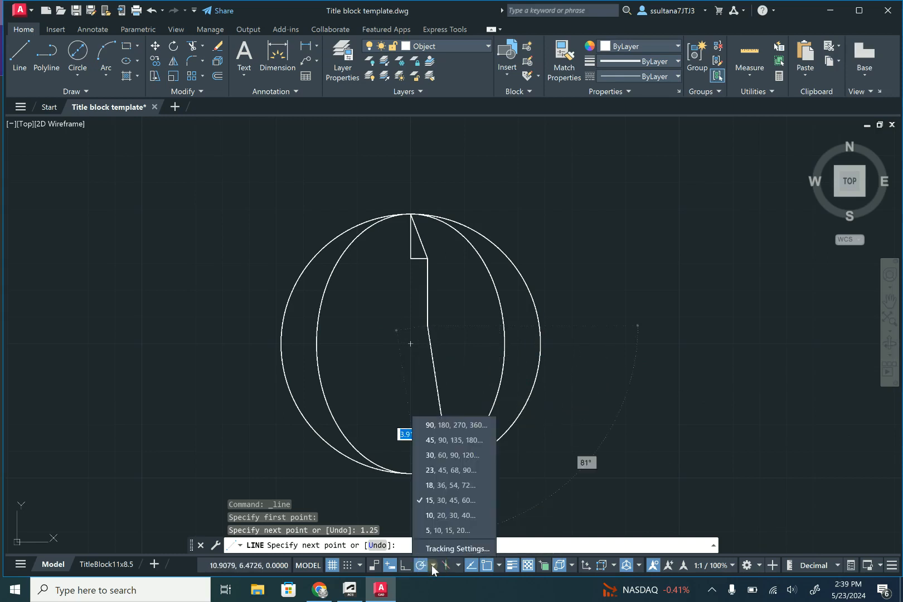
{"action": "left_click", "coordinate": [473, 502]}
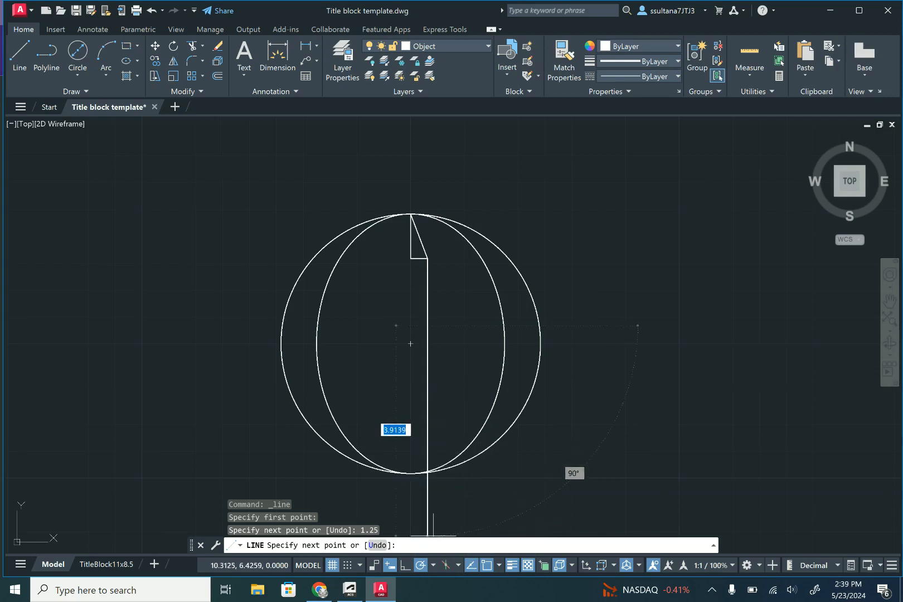
{"action": "scroll", "coordinate": [452, 391], "scroll_direction": "up", "scroll_amount": 4}
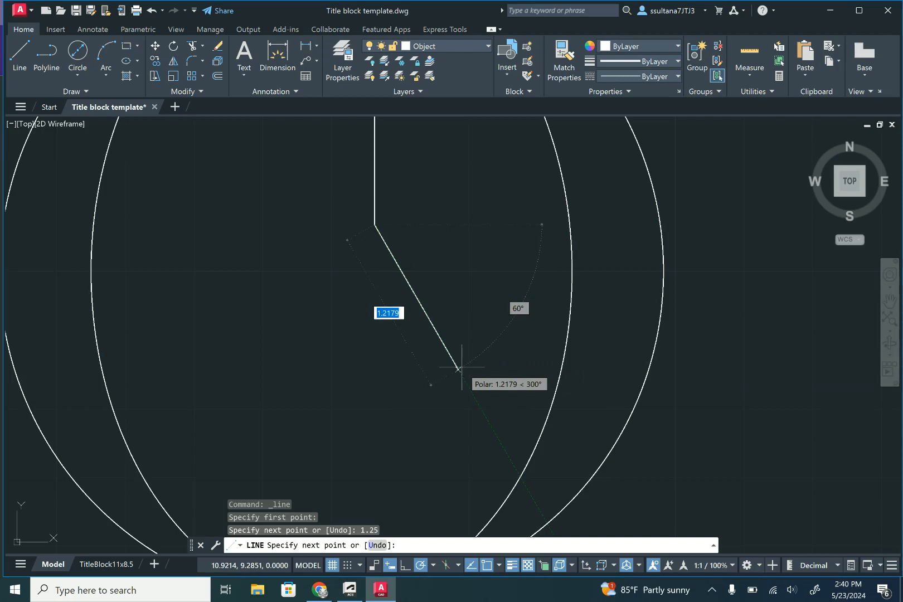
{"action": "type", "text": "1"}
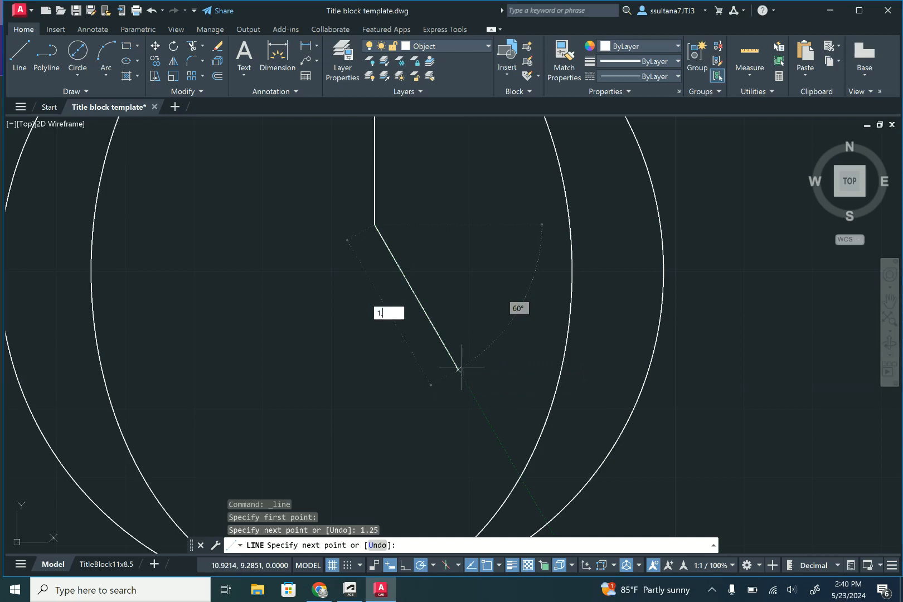
{"action": "type", "text": ".6"}
{"action": "key", "text": "Return"}
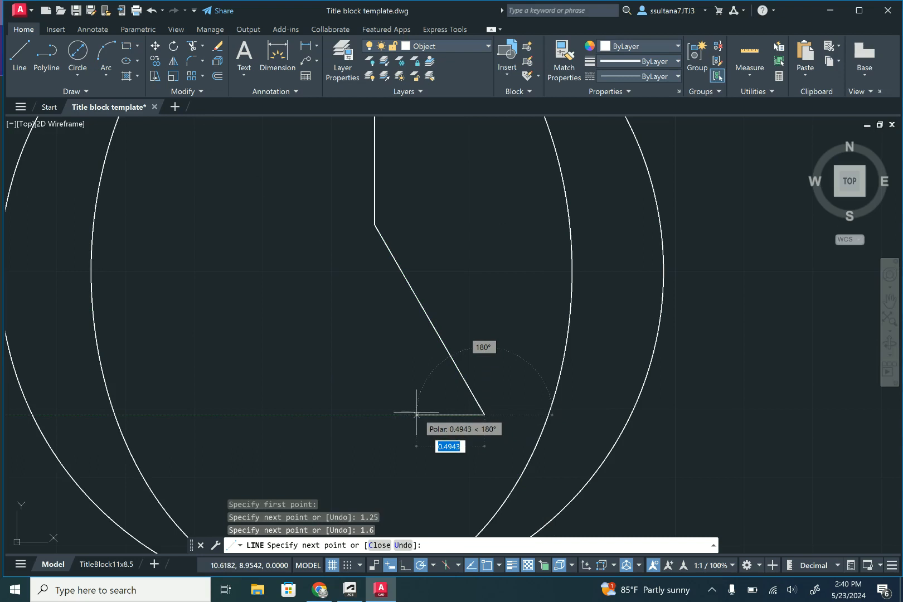
- Continue the body outline with a 0.4246 segment horizontally to the left and a 0.4064 segment straight down
{"action": "type", "text": "."}
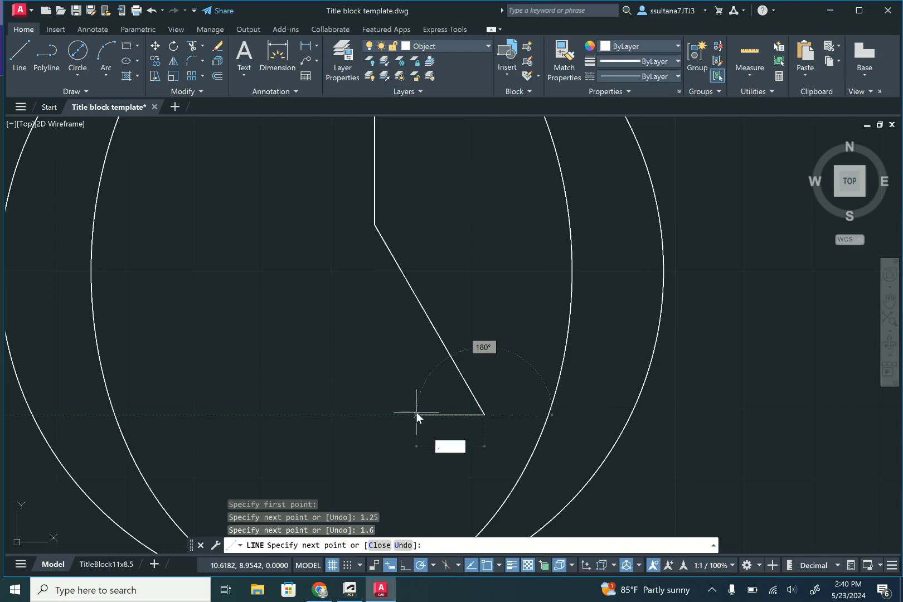
{"action": "type", "text": "4246"}
{"action": "key", "text": "Return"}
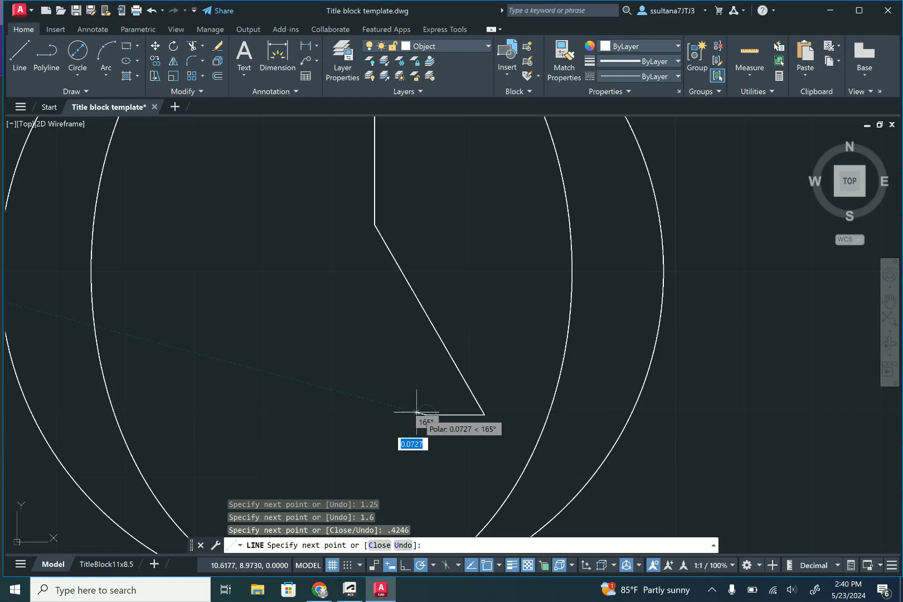
{"action": "scroll", "coordinate": [416, 412], "scroll_direction": "down", "scroll_amount": 4}
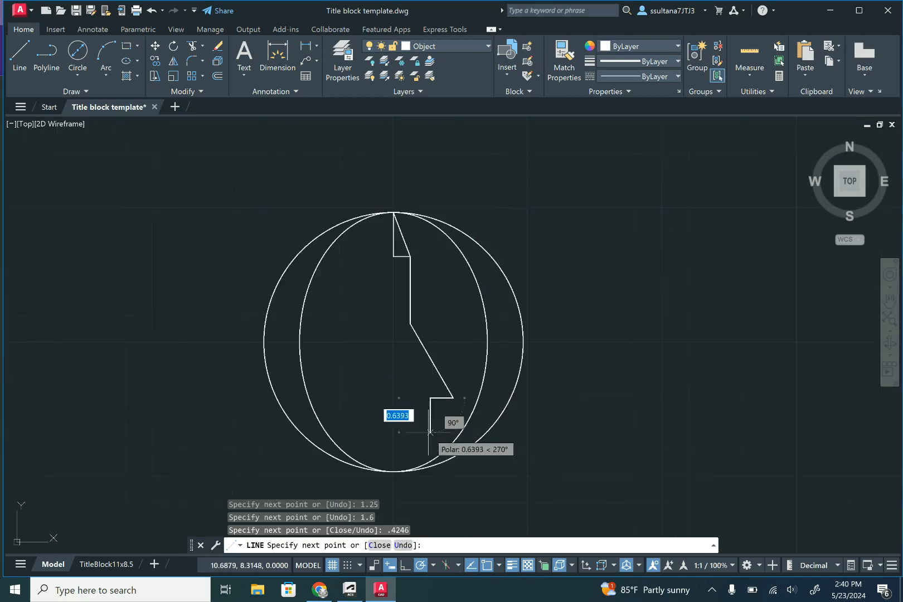
{"action": "type", "text": ".40"}
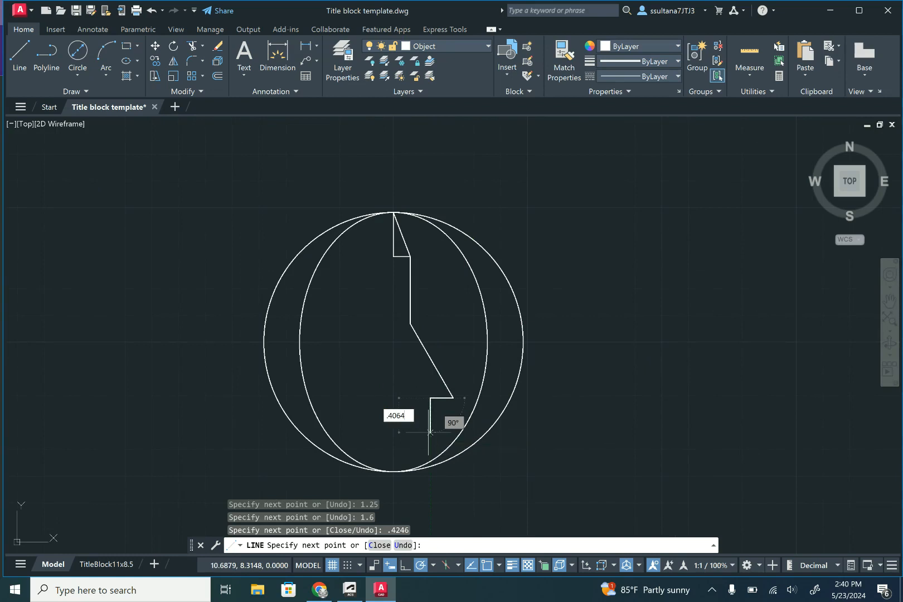
{"action": "type", "text": "64"}
{"action": "key", "text": "Return"}
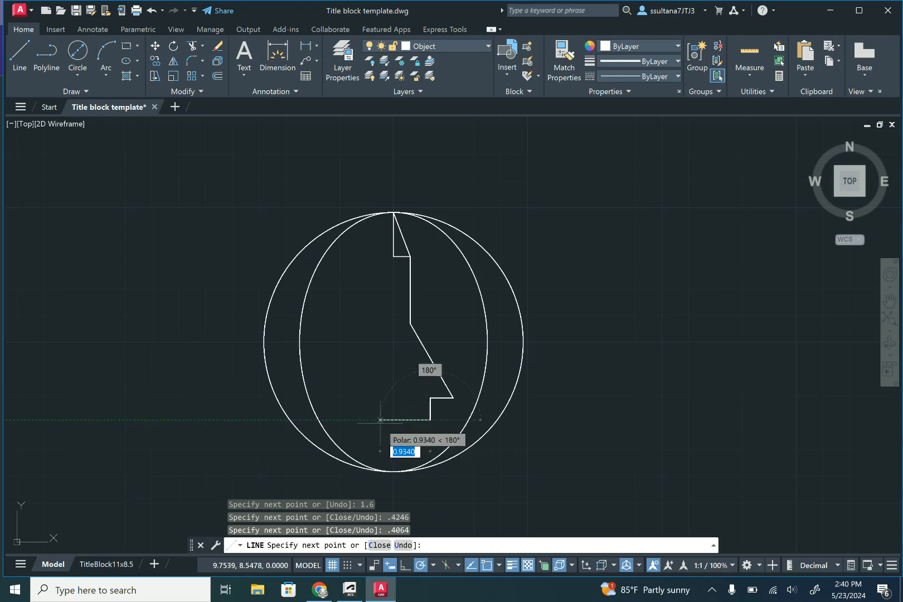
- Finish the half outline with a horizontal base line running left to the vertical axis through the circle's quadrants
{"action": "scroll", "coordinate": [380, 420], "scroll_direction": "up", "scroll_amount": 2}
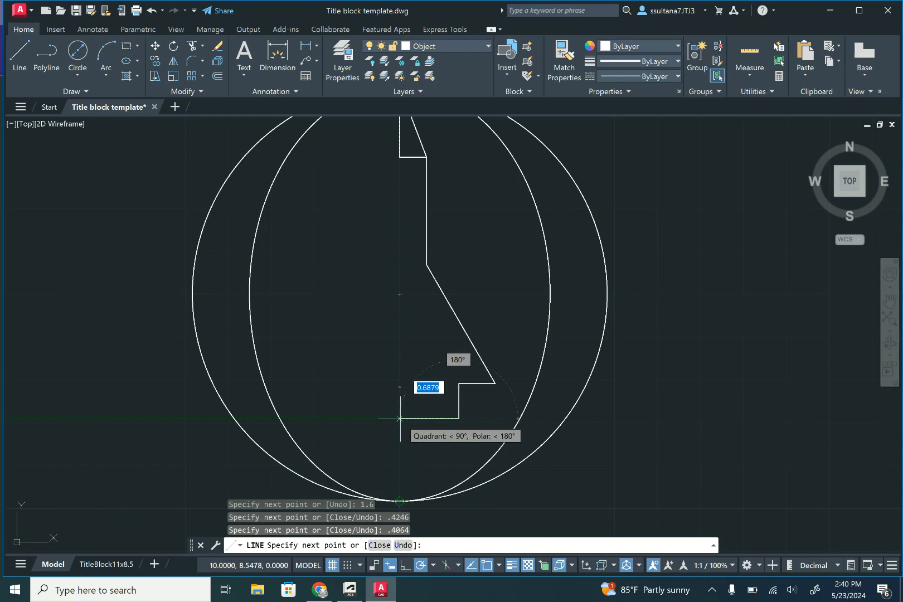
{"action": "left_click", "coordinate": [400, 418]}
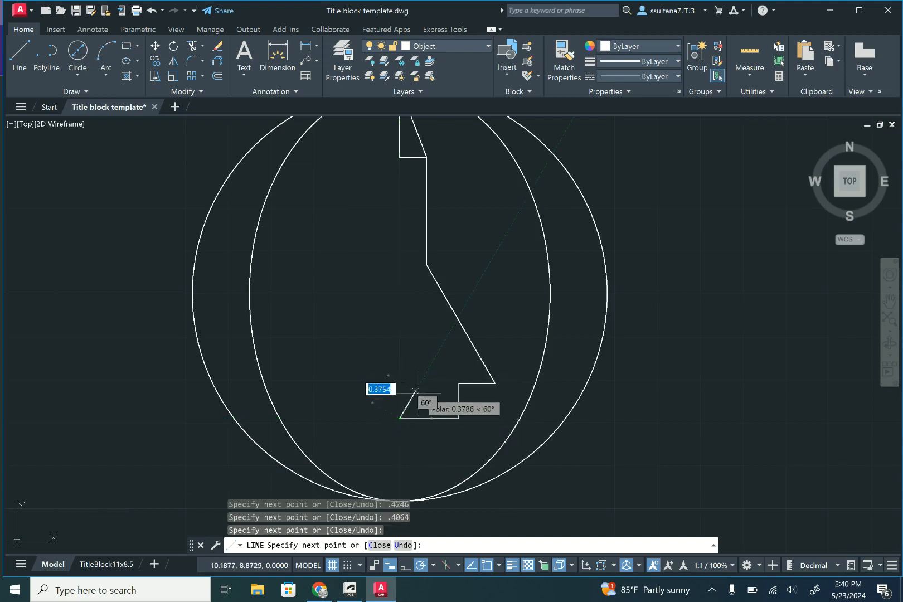
{"action": "key", "text": "Return"}
{"action": "scroll", "coordinate": [424, 413], "scroll_direction": "down", "scroll_amount": 2}
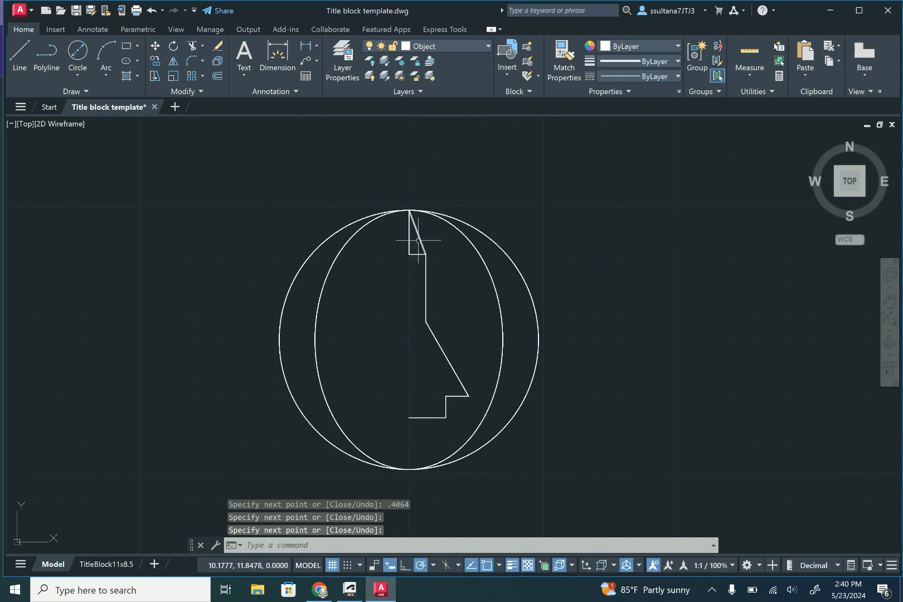
- Delete the vertical center line of the nose triangle
{"action": "scroll", "coordinate": [408, 255], "scroll_direction": "up", "scroll_amount": 2}
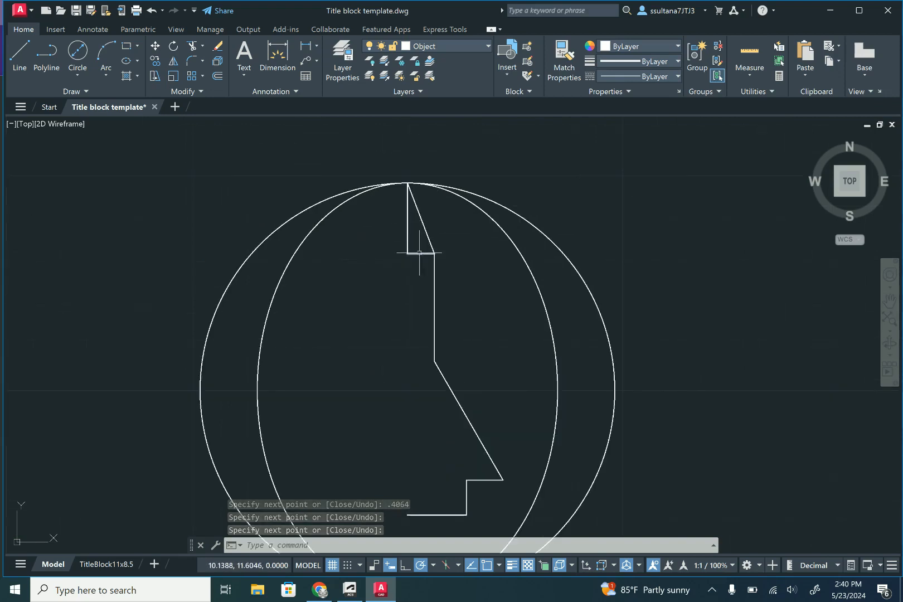
{"action": "left_click", "coordinate": [408, 232]}
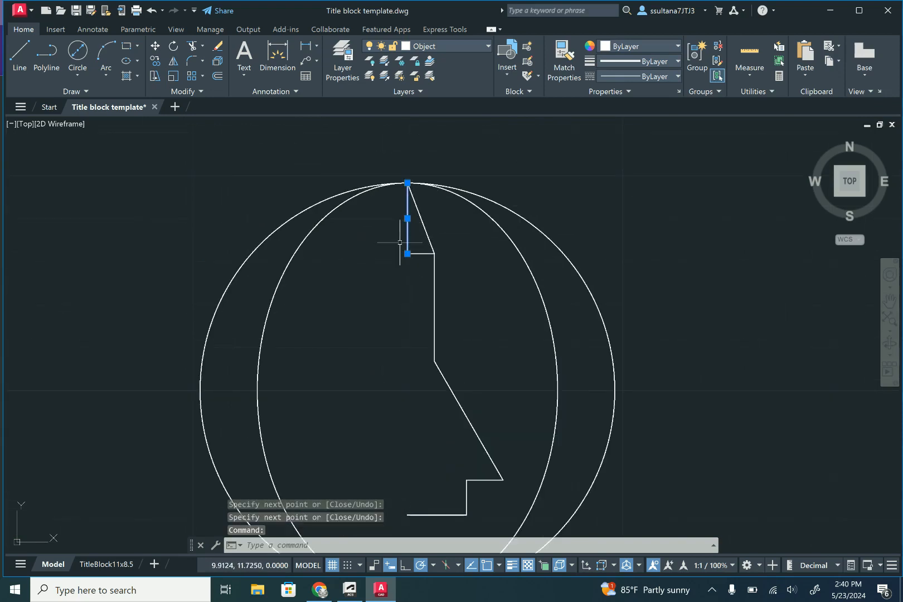
{"action": "key", "text": "Delete"}
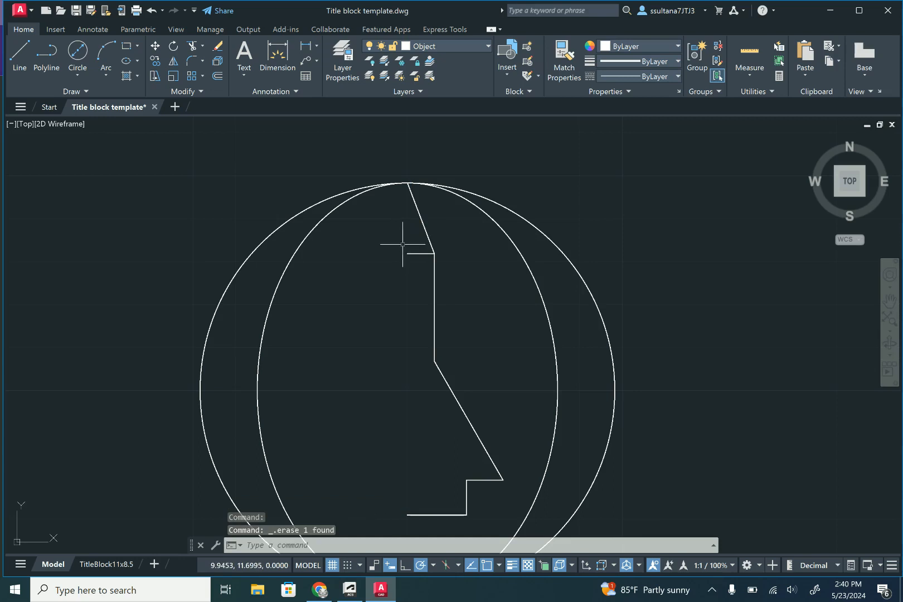
- Mirror the right half of the rocket outline, without the nose base line, about the vertical axis through the circle's top quadrant, keeping the source objects
{"action": "left_click", "coordinate": [174, 61]}
{"action": "left_click", "coordinate": [460, 322]}
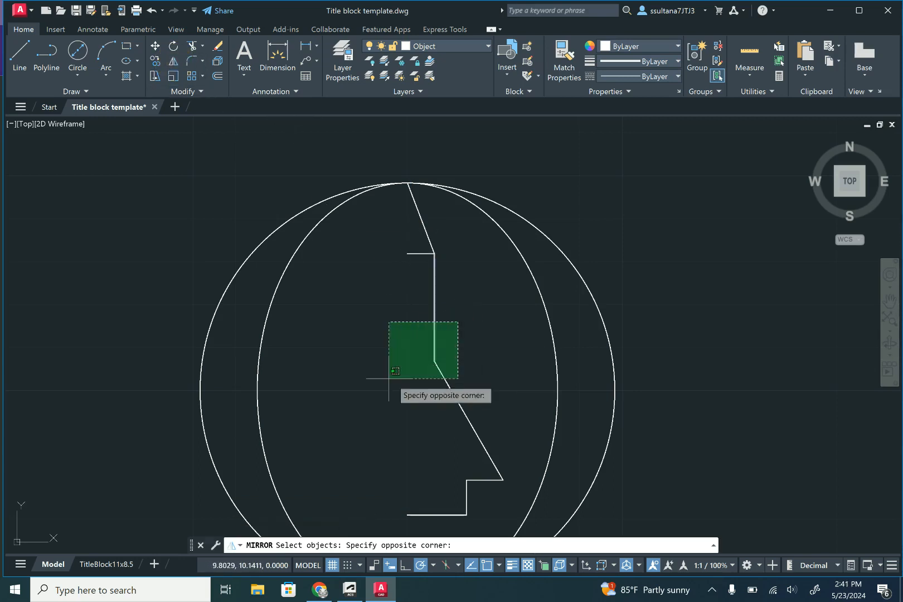
{"action": "left_click", "coordinate": [389, 374]}
{"action": "left_click", "coordinate": [477, 471]}
{"action": "left_click", "coordinate": [440, 521]}
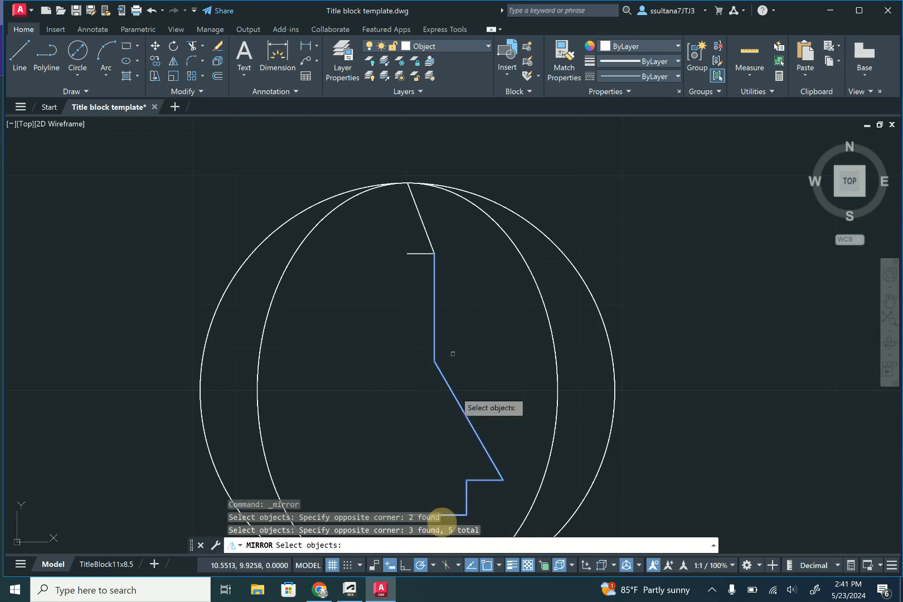
{"action": "left_click", "coordinate": [420, 213]}
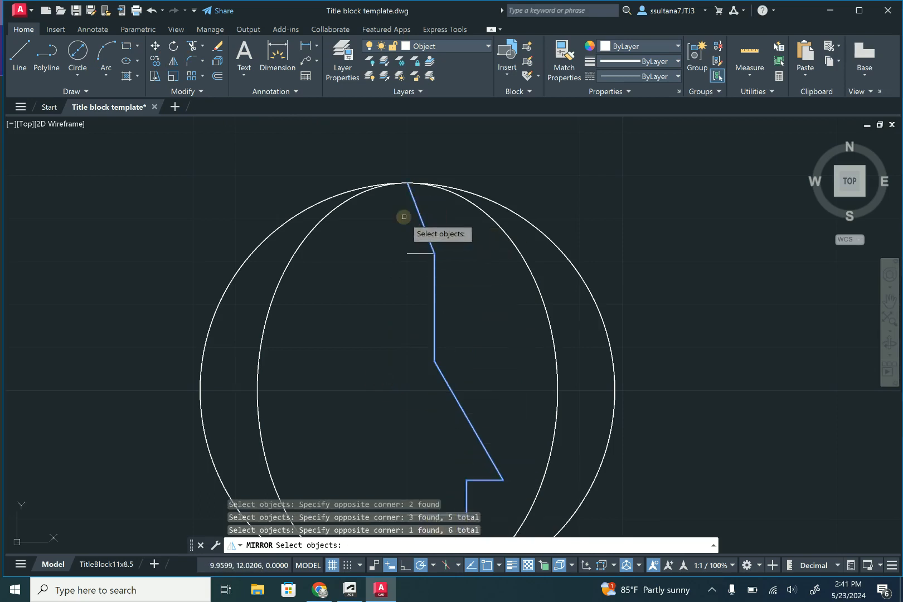
{"action": "key", "text": "Return"}
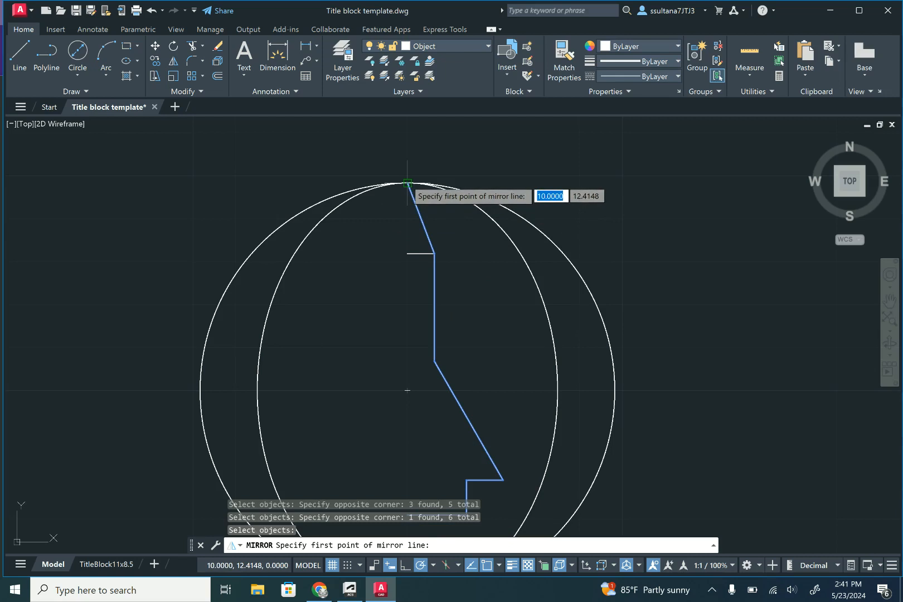
{"action": "left_click", "coordinate": [405, 181]}
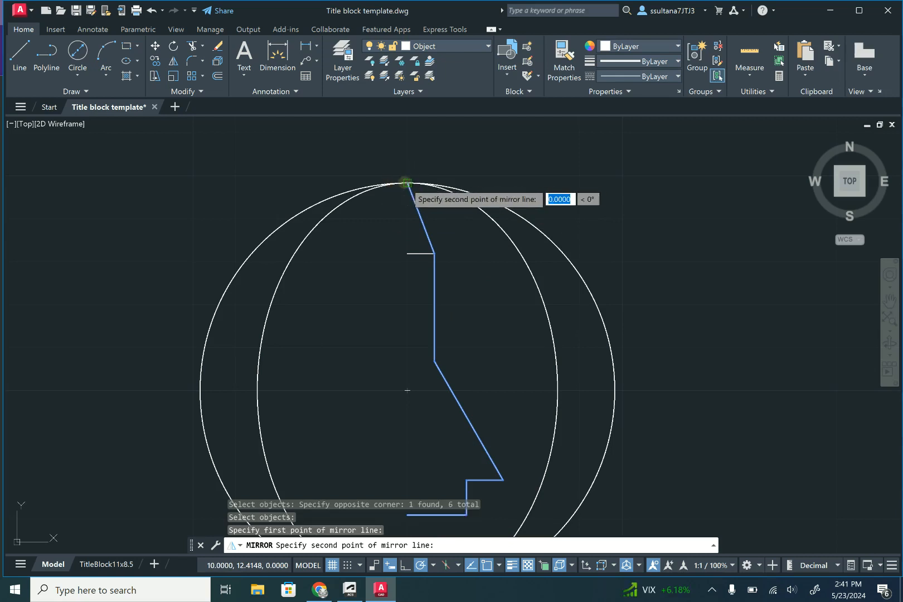
{"action": "scroll", "coordinate": [404, 184], "scroll_direction": "down", "scroll_amount": 5}
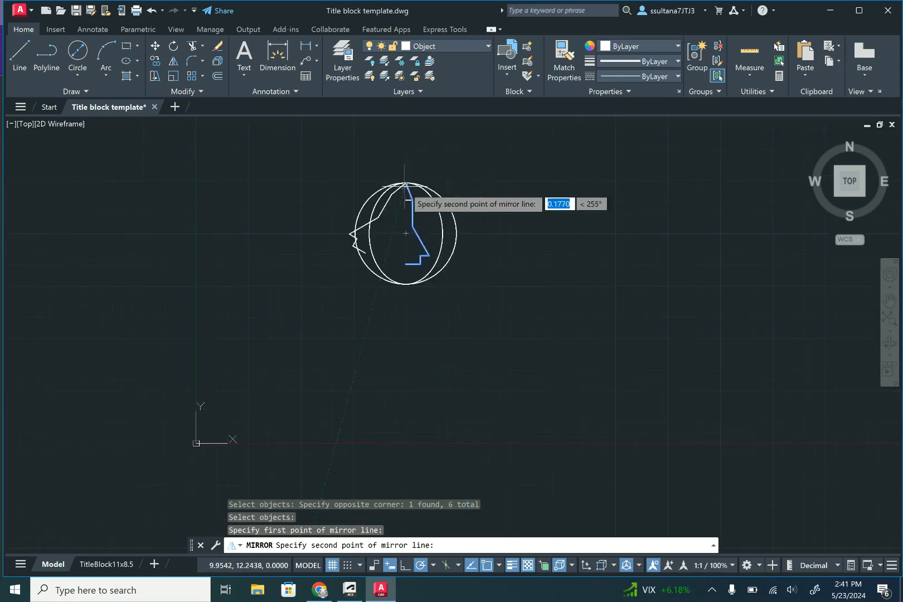
{"action": "left_click", "coordinate": [406, 314]}
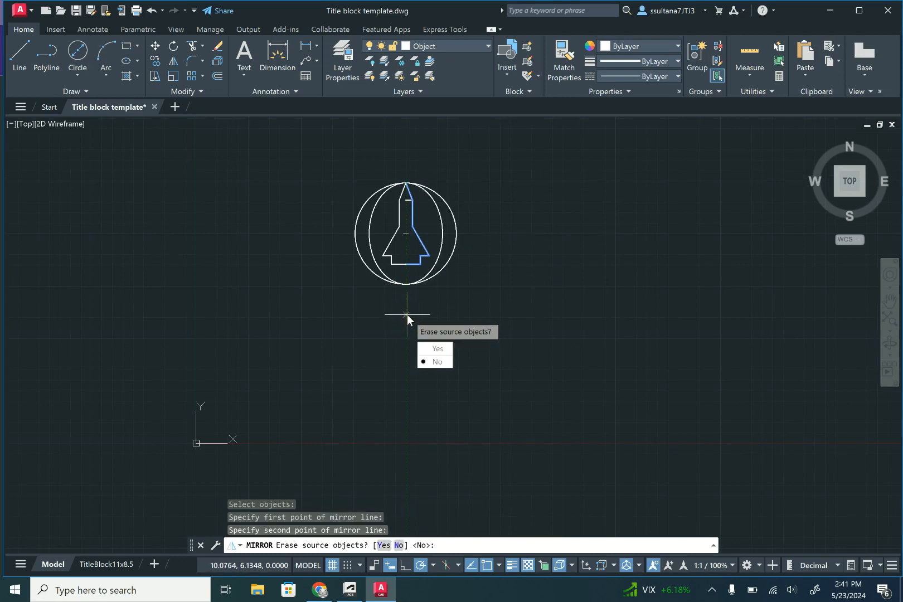
{"action": "left_click", "coordinate": [435, 362]}
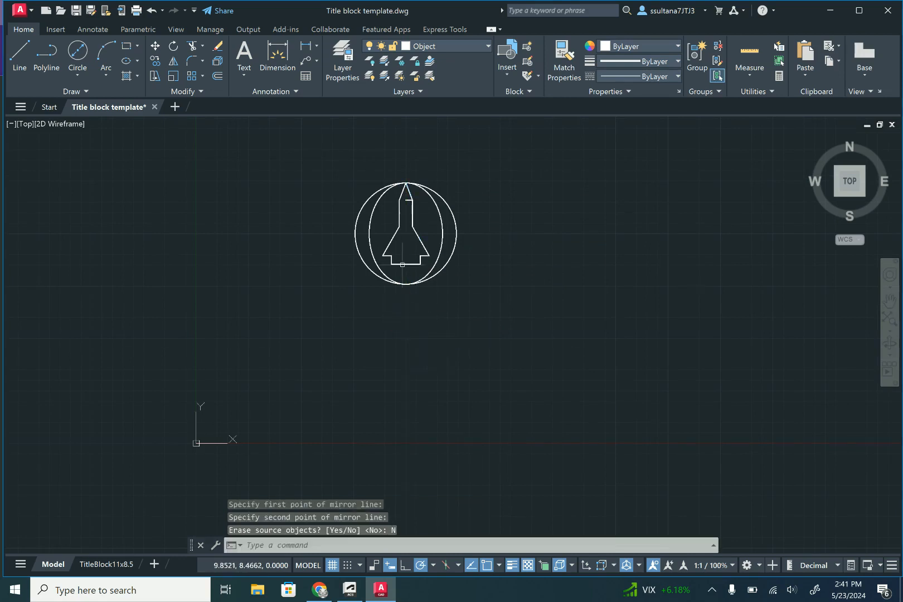
- Stretch the left end of the nose base line to the upper left corner of the rocket body
{"action": "scroll", "coordinate": [421, 261], "scroll_direction": "up", "scroll_amount": 6}
{"action": "scroll", "coordinate": [424, 240], "scroll_direction": "down", "scroll_amount": 4}
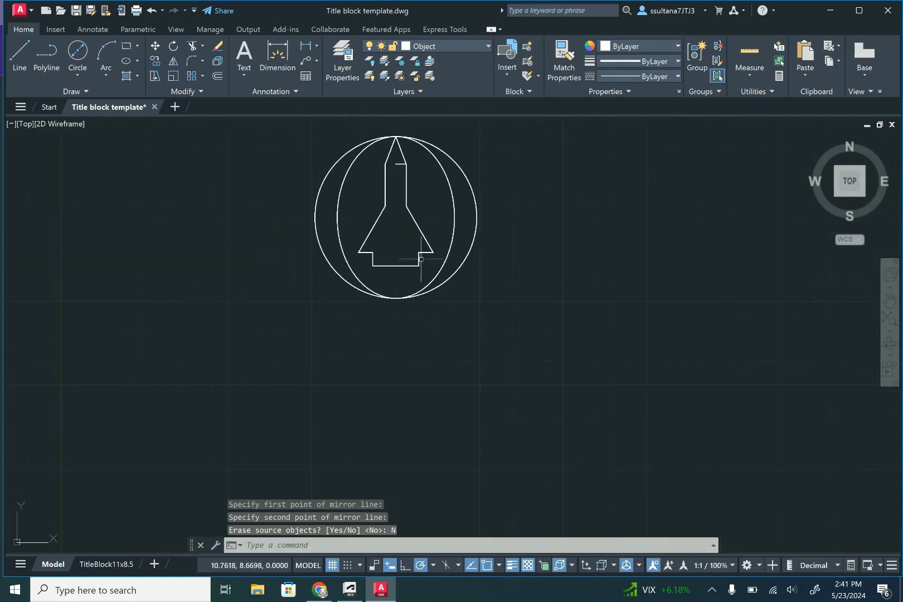
{"action": "scroll", "coordinate": [399, 161], "scroll_direction": "up", "scroll_amount": 4}
{"action": "left_click", "coordinate": [399, 162]}
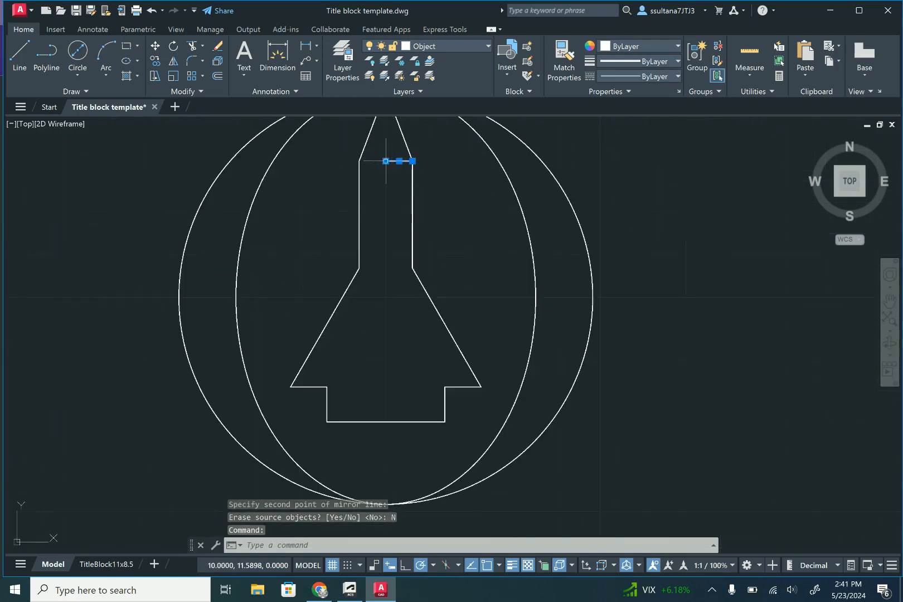
{"action": "left_click", "coordinate": [386, 161]}
{"action": "left_click", "coordinate": [359, 161]}
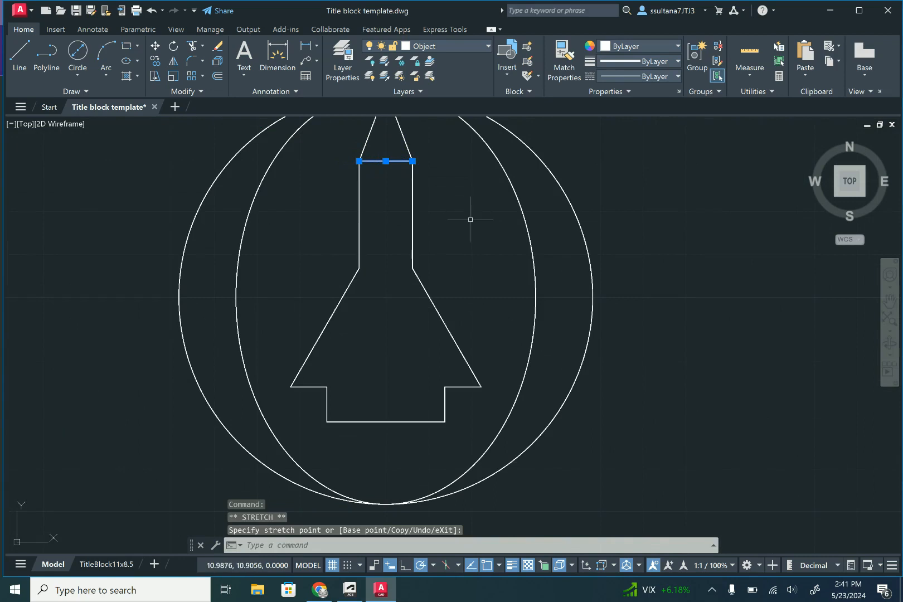
{"action": "key", "text": "Escape"}
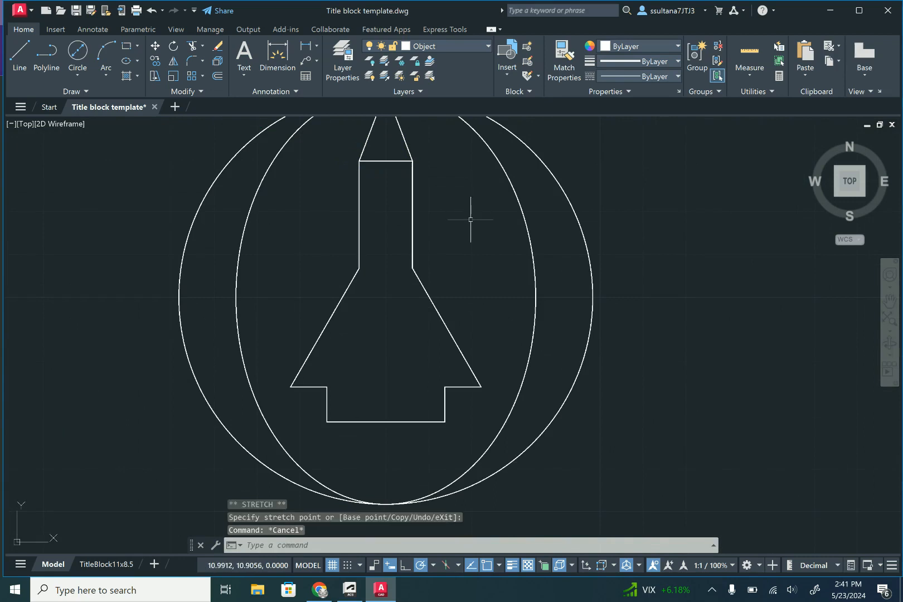
- Draw a vertical line from the middle of the rocket's base down to the circle's bottom quadrant
{"action": "left_click", "coordinate": [19, 56]}
{"action": "scroll", "coordinate": [378, 367], "scroll_direction": "down", "scroll_amount": 2}
{"action": "scroll", "coordinate": [377, 440], "scroll_direction": "up", "scroll_amount": 4}
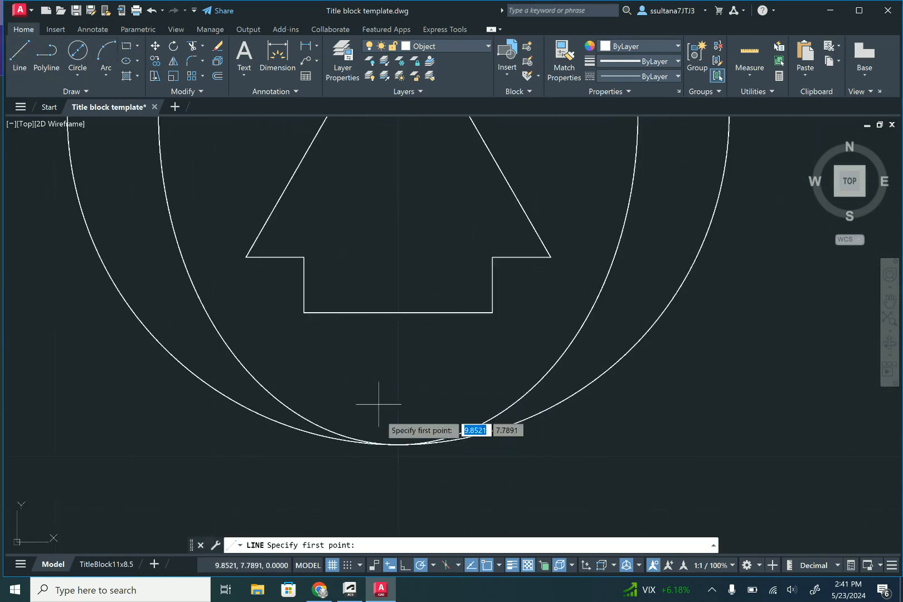
{"action": "left_click", "coordinate": [398, 312]}
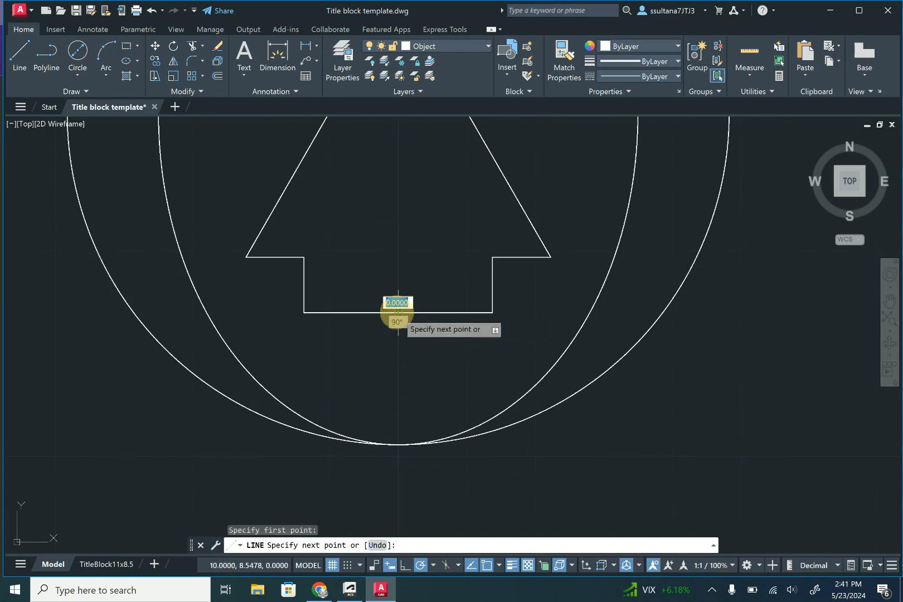
{"action": "left_click", "coordinate": [398, 444]}
{"action": "key", "text": "Return"}
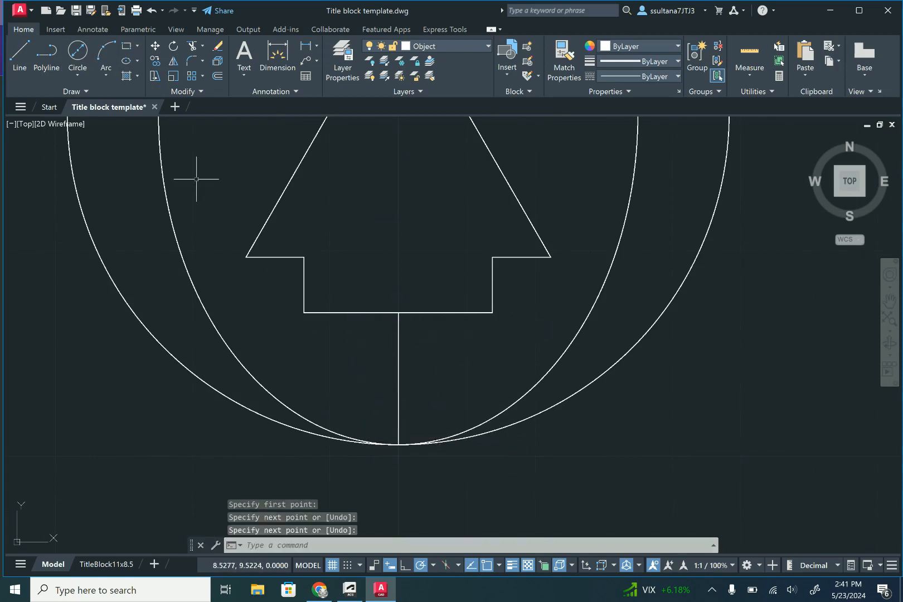
- Offset the vertical line below the rocket's base 0.125 to the right
{"action": "left_click", "coordinate": [221, 75]}
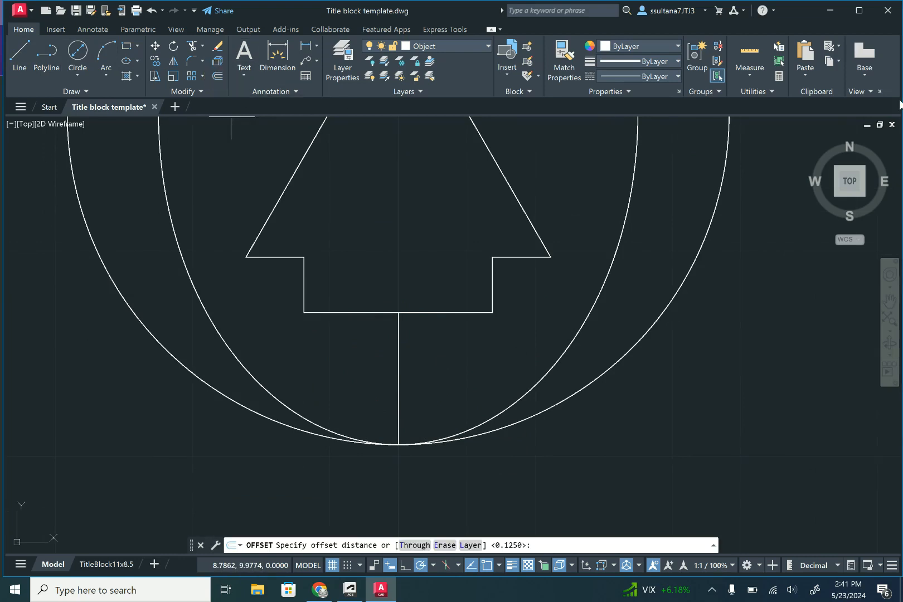
{"action": "type", "text": ".125"}
{"action": "key", "text": "Return"}
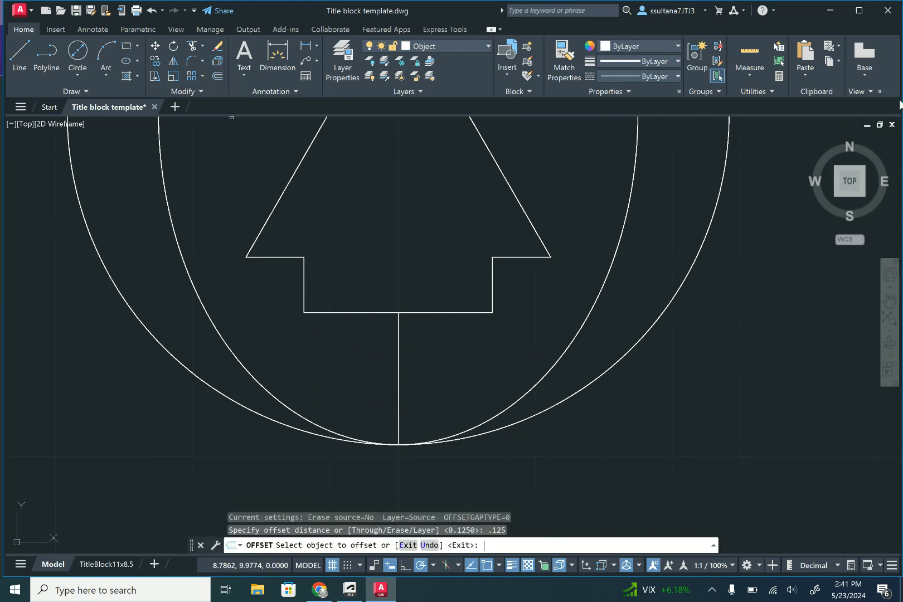
{"action": "left_click", "coordinate": [398, 393]}
{"action": "left_click", "coordinate": [428, 366]}
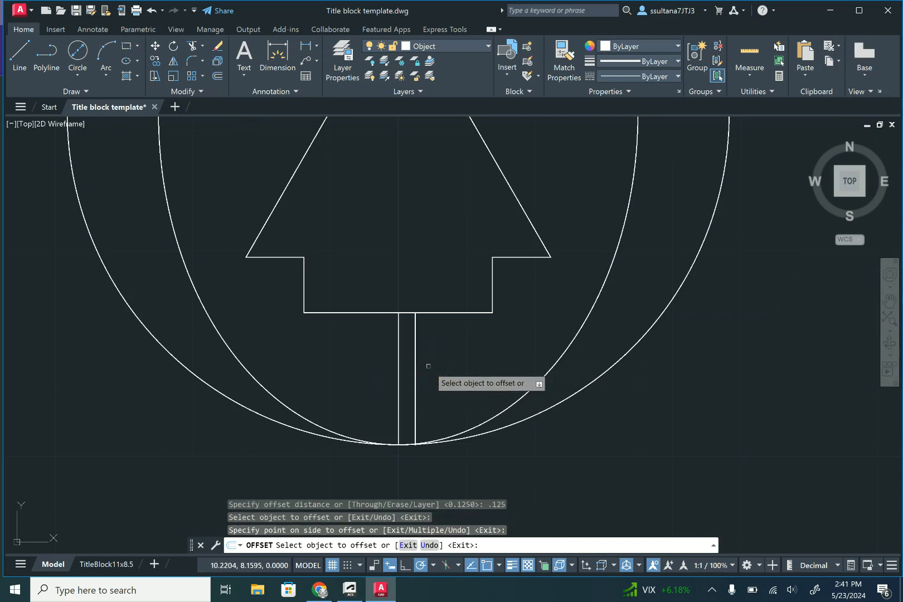
- Offset the new vertical line to the right two more times at the 0.125 spacing with the Multiple option
{"action": "left_click", "coordinate": [415, 378]}
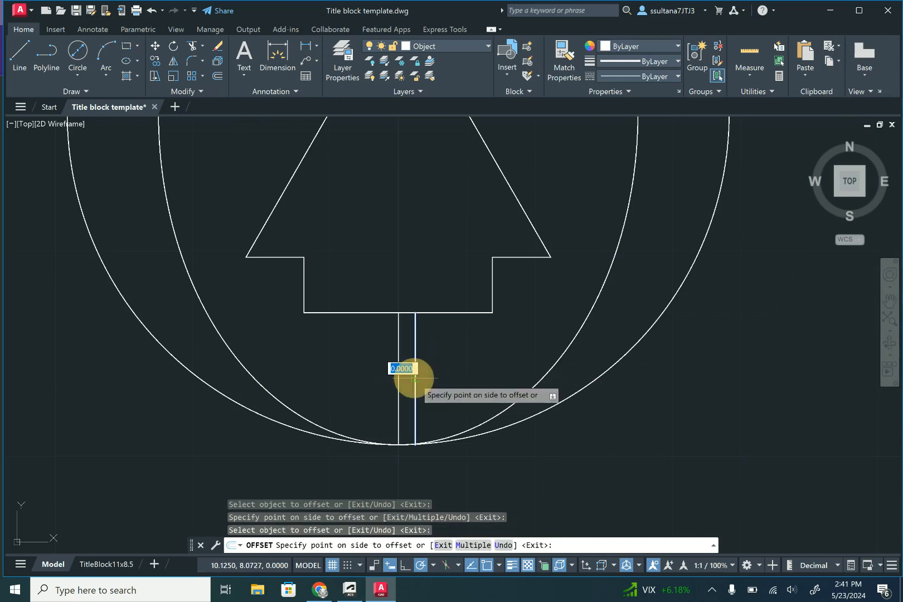
{"action": "left_click", "coordinate": [474, 546]}
{"action": "left_click", "coordinate": [461, 387]}
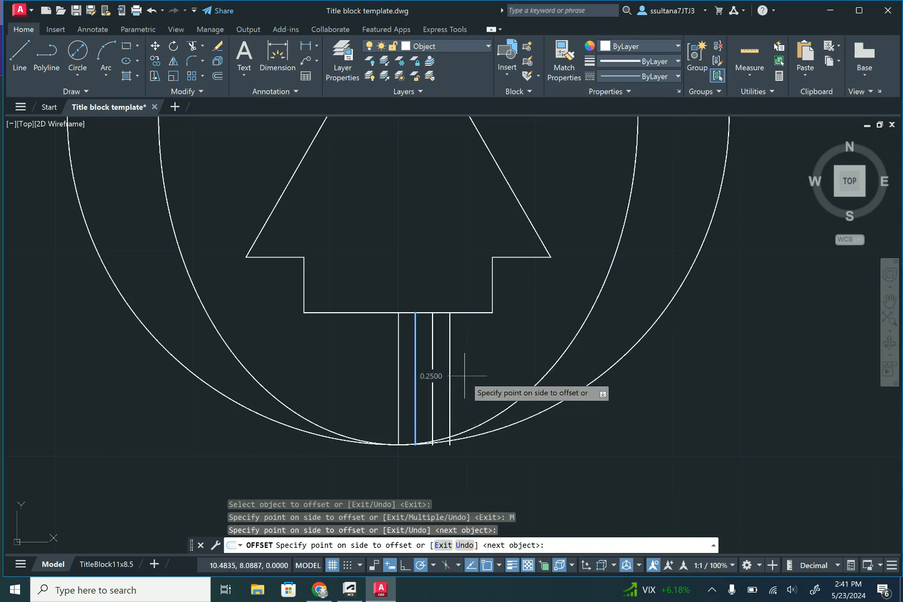
{"action": "left_click", "coordinate": [473, 391]}
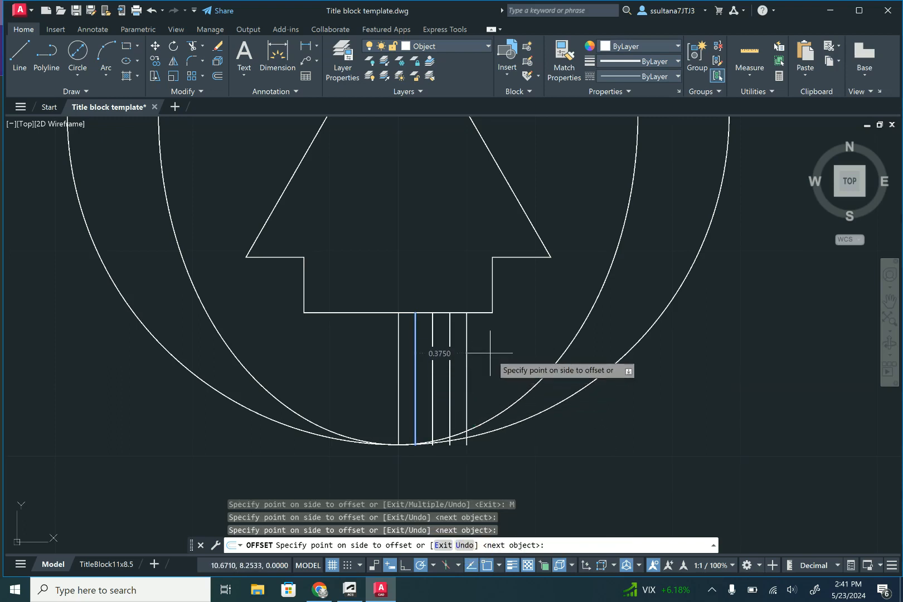
{"action": "key", "text": "Return"}
{"action": "scroll", "coordinate": [421, 463], "scroll_direction": "up", "scroll_amount": 3}
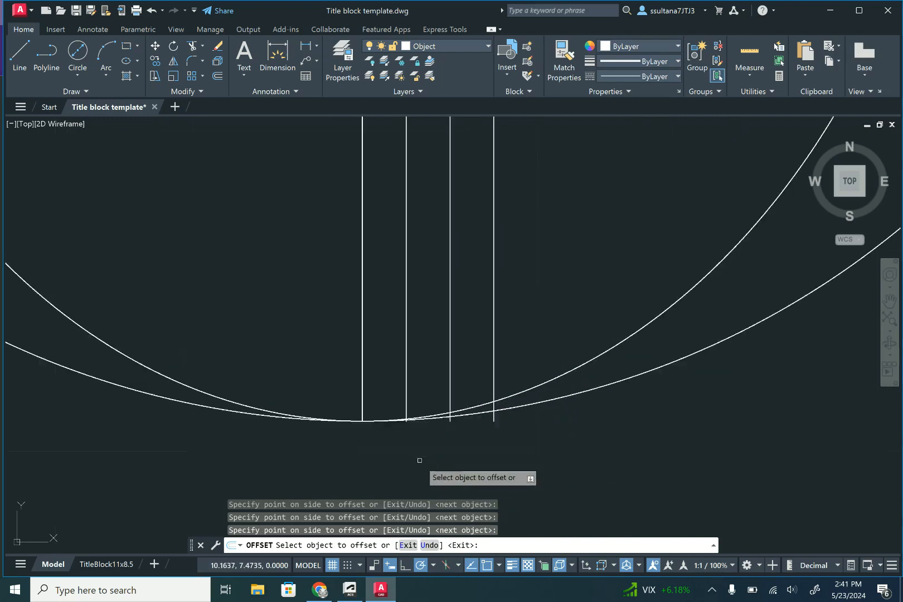
{"action": "right_click", "coordinate": [499, 363]}
{"action": "left_click", "coordinate": [509, 370]}
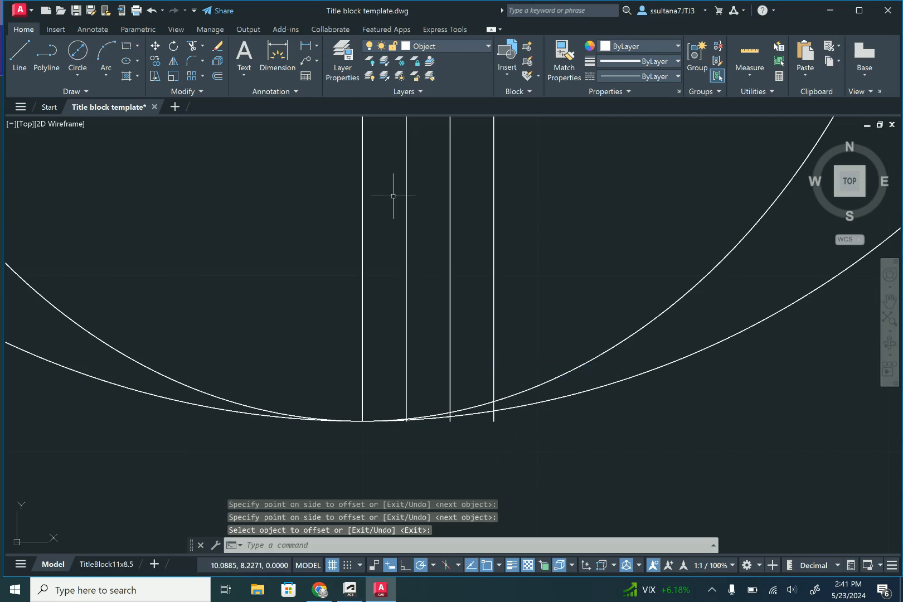
- Trim the lower ends of the three offset exhaust lines at the ellipse, using the ellipse as the cutting edge
{"action": "scroll", "coordinate": [480, 403], "scroll_direction": "up", "scroll_amount": 2}
{"action": "left_click", "coordinate": [551, 384]}
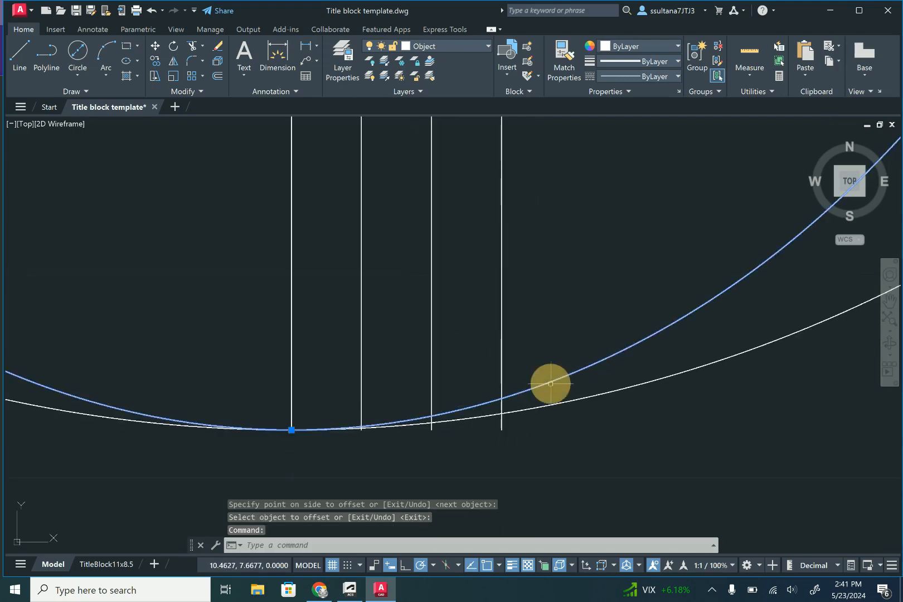
{"action": "left_click", "coordinate": [191, 49]}
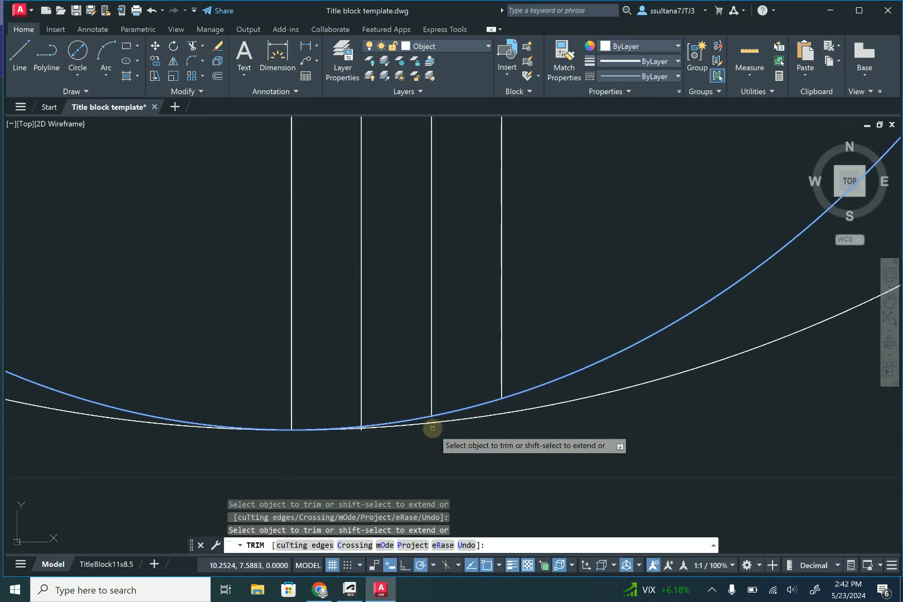
{"action": "scroll", "coordinate": [379, 438], "scroll_direction": "up", "scroll_amount": 5}
{"action": "left_click", "coordinate": [309, 408]}
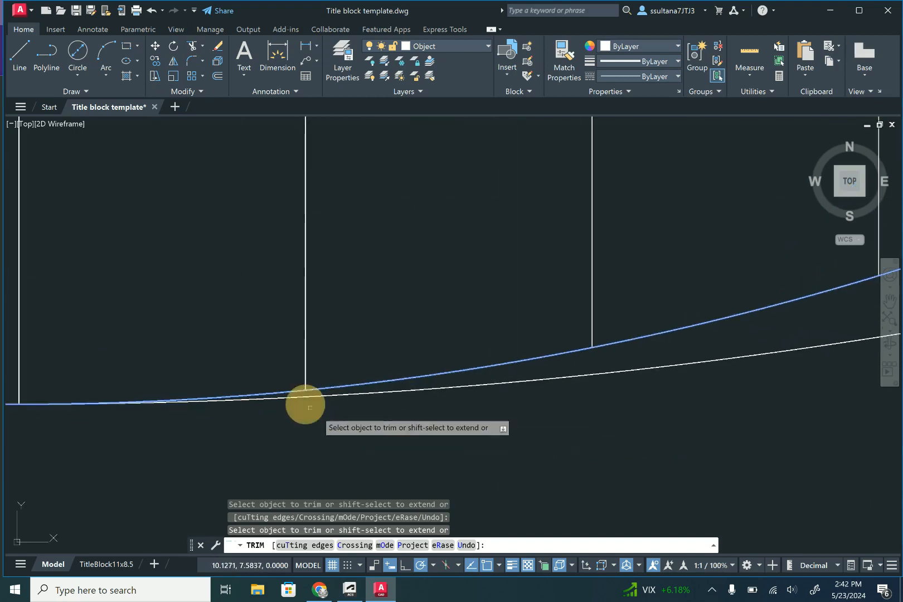
{"action": "right_click", "coordinate": [352, 419]}
{"action": "left_click", "coordinate": [398, 257]}
{"action": "scroll", "coordinate": [565, 445], "scroll_direction": "down", "scroll_amount": 7}
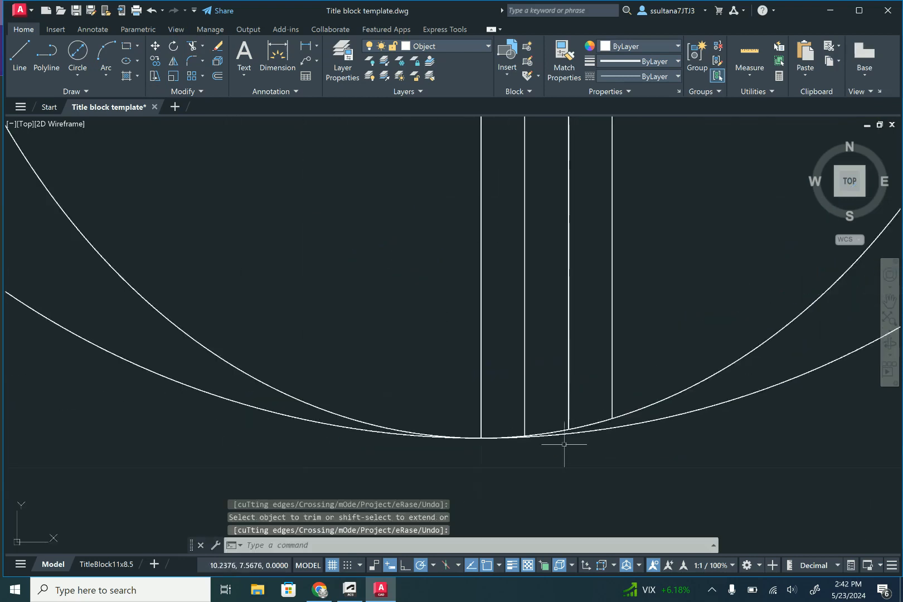
- Mirror the three offset exhaust lines about the central vertical line below the rocket's base, keeping the originals
{"action": "scroll", "coordinate": [564, 444], "scroll_direction": "down", "scroll_amount": 2}
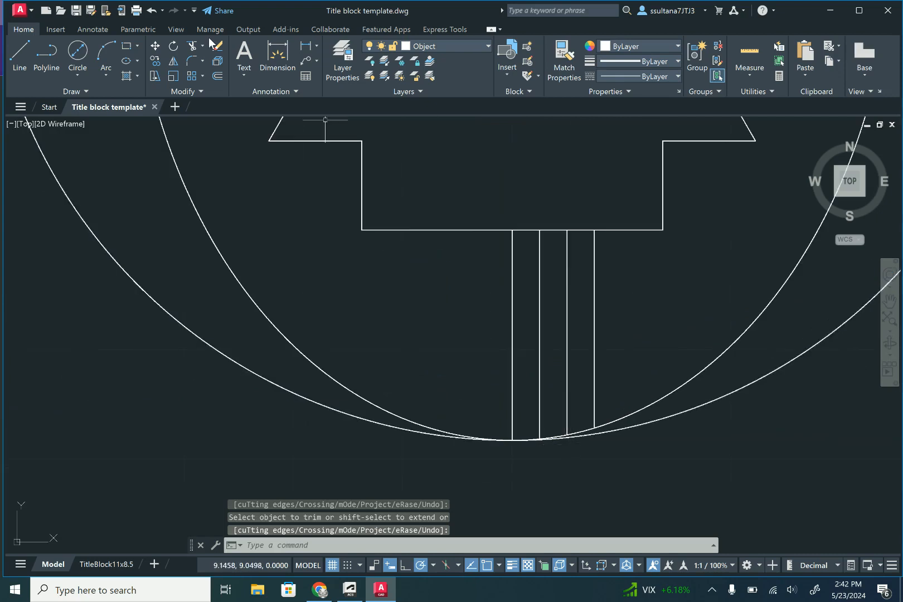
{"action": "left_click", "coordinate": [174, 61]}
{"action": "left_click", "coordinate": [599, 293]}
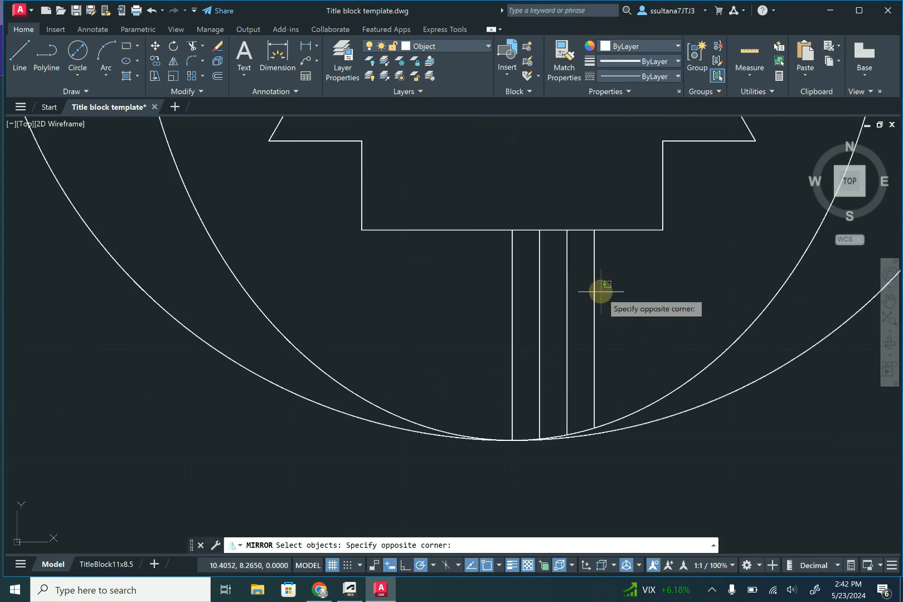
{"action": "left_click", "coordinate": [534, 319]}
{"action": "key", "text": "Return"}
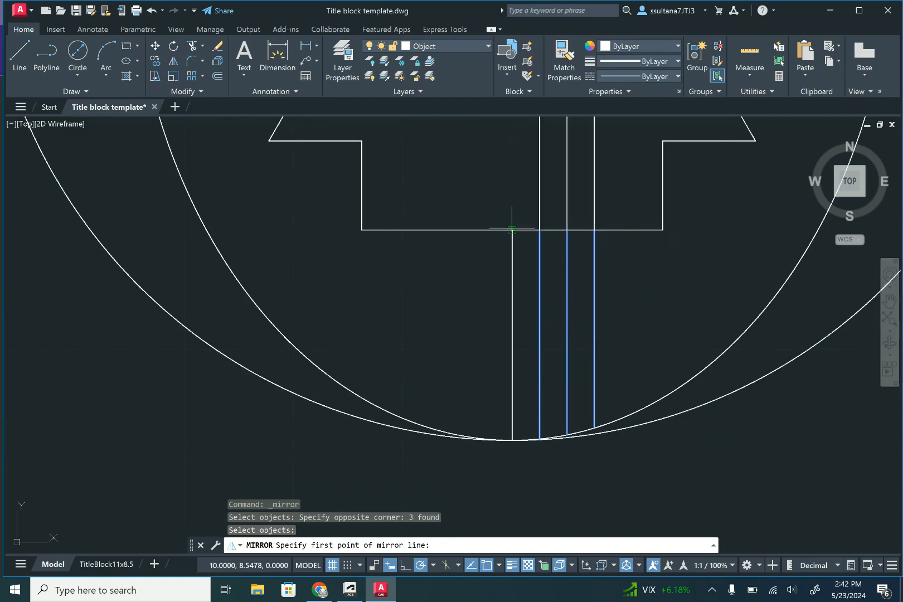
{"action": "left_click", "coordinate": [512, 230]}
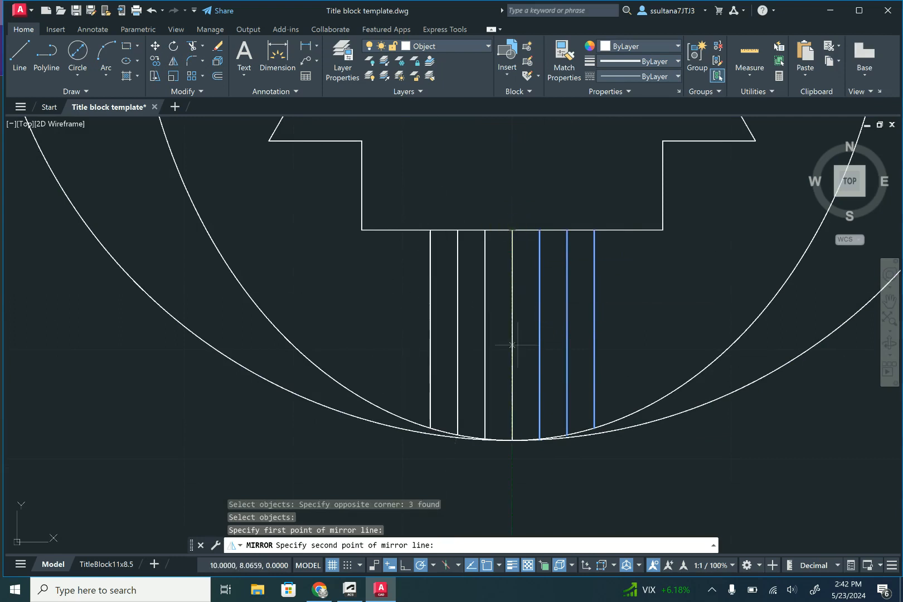
{"action": "left_click", "coordinate": [512, 441]}
{"action": "left_click", "coordinate": [532, 489]}
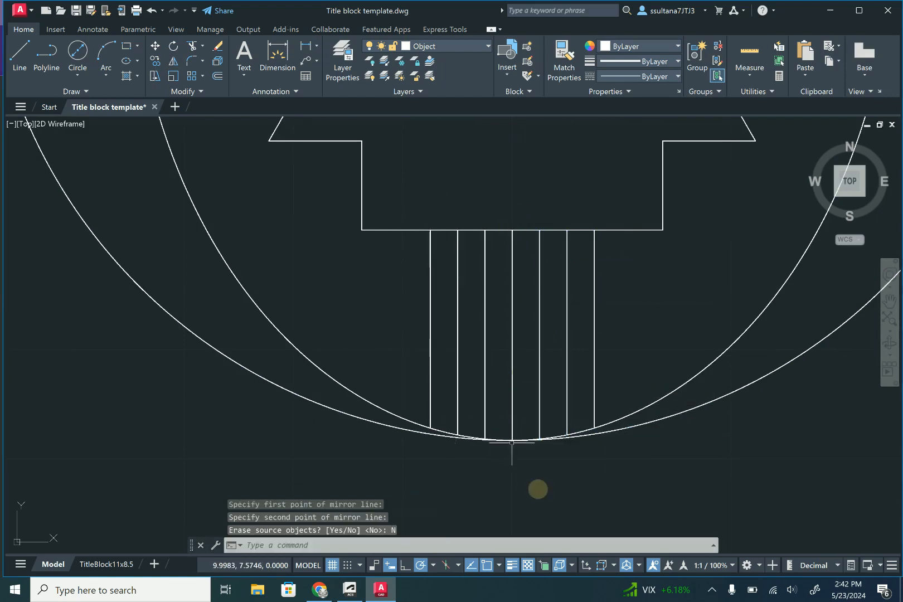
- Open the TitleBlock11x8.5 layout and set its viewport scale to 1:1, working inside the viewport
{"action": "scroll", "coordinate": [449, 384], "scroll_direction": "down", "scroll_amount": 5}
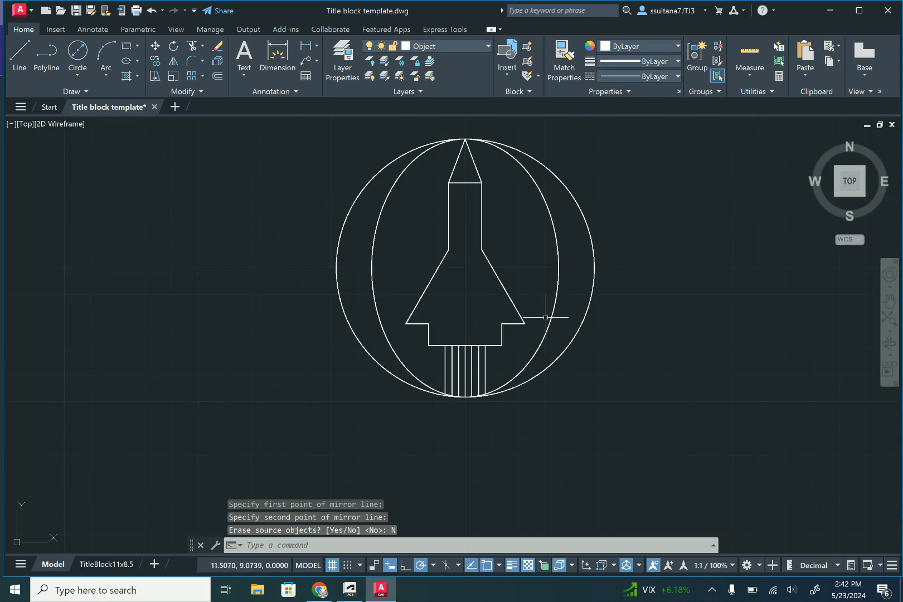
{"action": "left_click", "coordinate": [127, 566]}
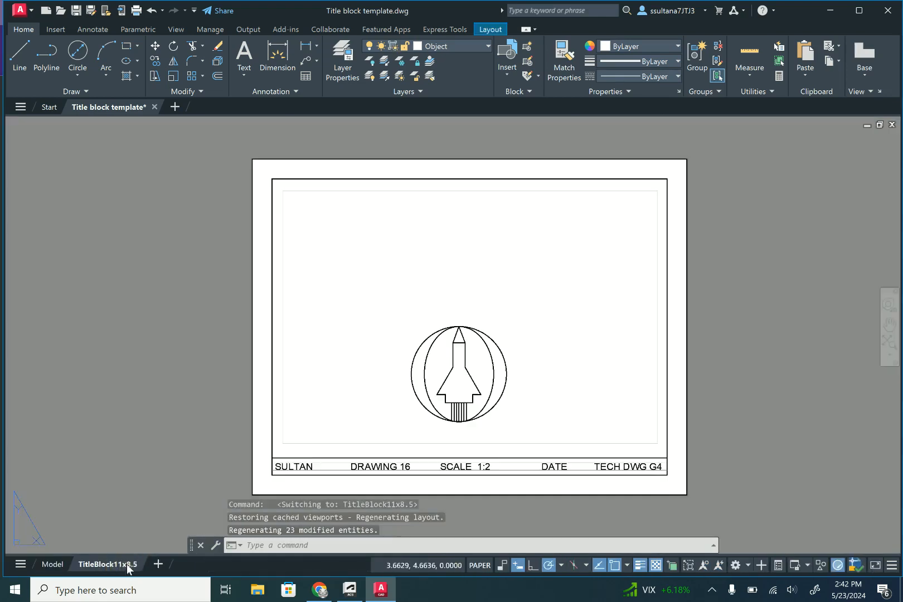
{"action": "double_click", "coordinate": [573, 362]}
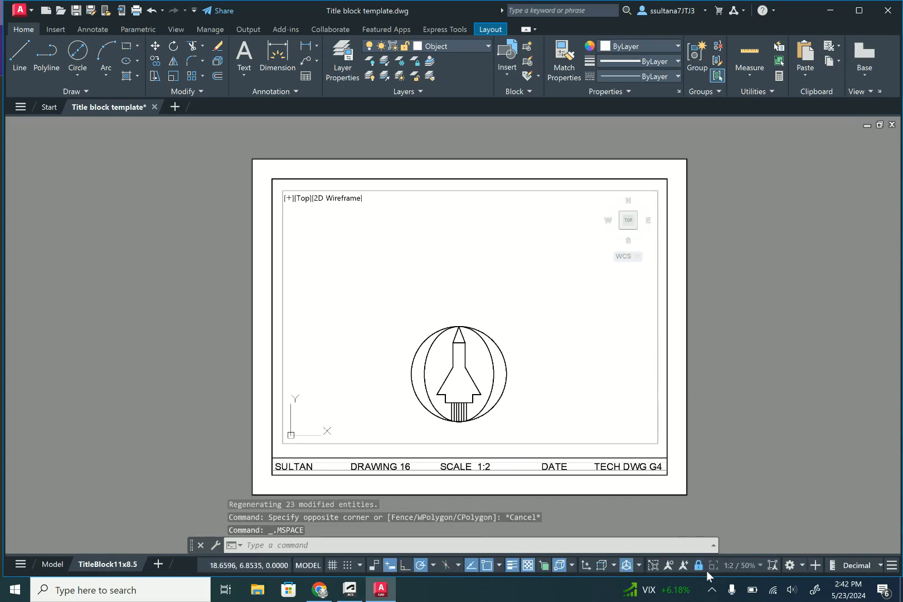
{"action": "left_click", "coordinate": [760, 566]}
{"action": "left_click", "coordinate": [742, 188]}
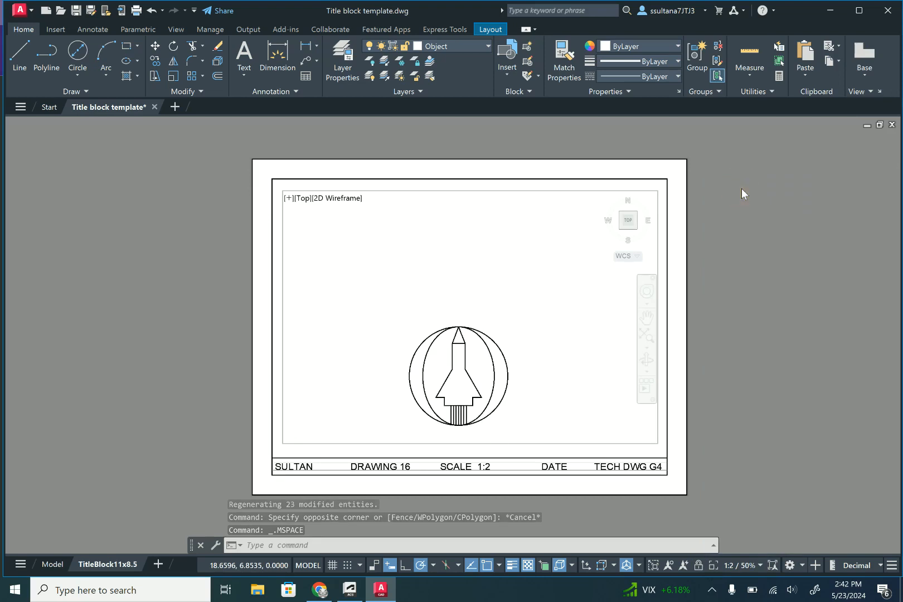
- Centre the rocket figure in the layout viewport, lock the viewport and return to paper space
{"action": "middle_click_drag", "start_coordinate": [530, 355], "coordinate": [539, 250]}
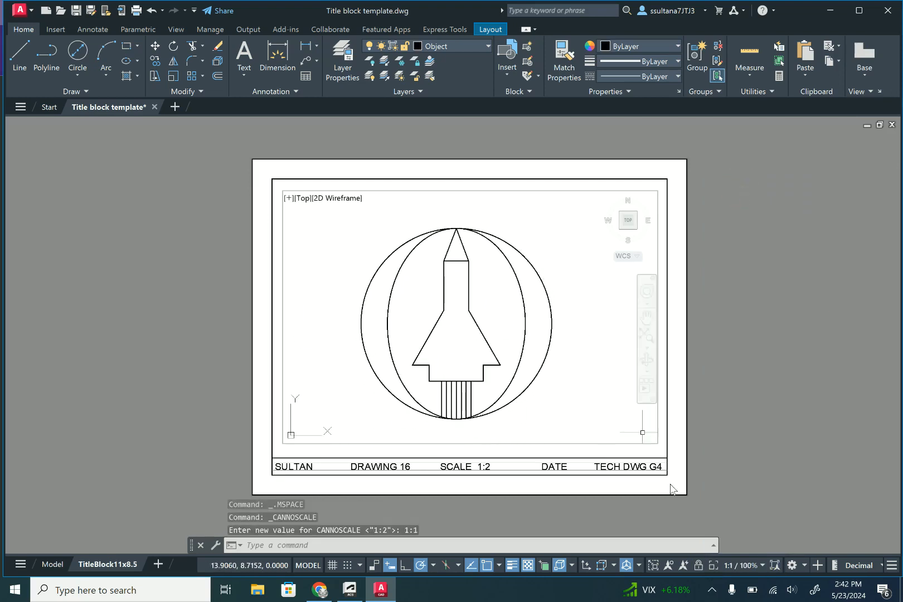
{"action": "left_click", "coordinate": [698, 567]}
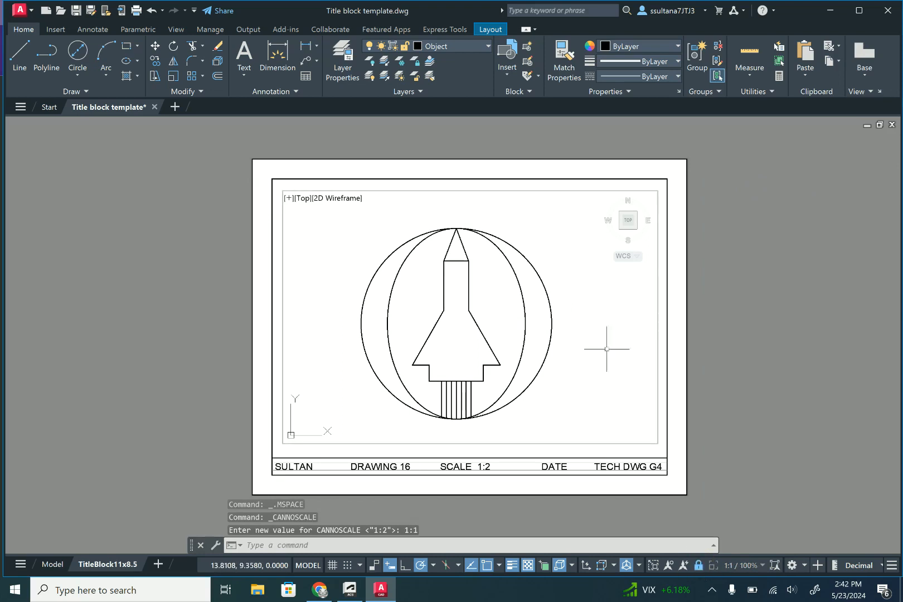
{"action": "double_click", "coordinate": [674, 340]}
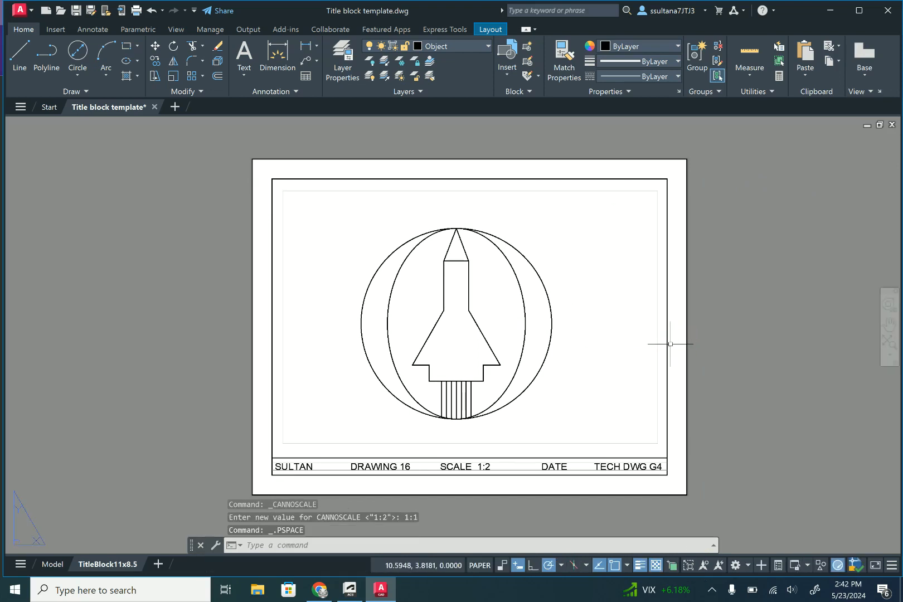
- Make the Dimension layer current and add a horizontal linear dimension from the nose base's midpoint to its right corner, placed above the circle
{"action": "left_click", "coordinate": [462, 44]}
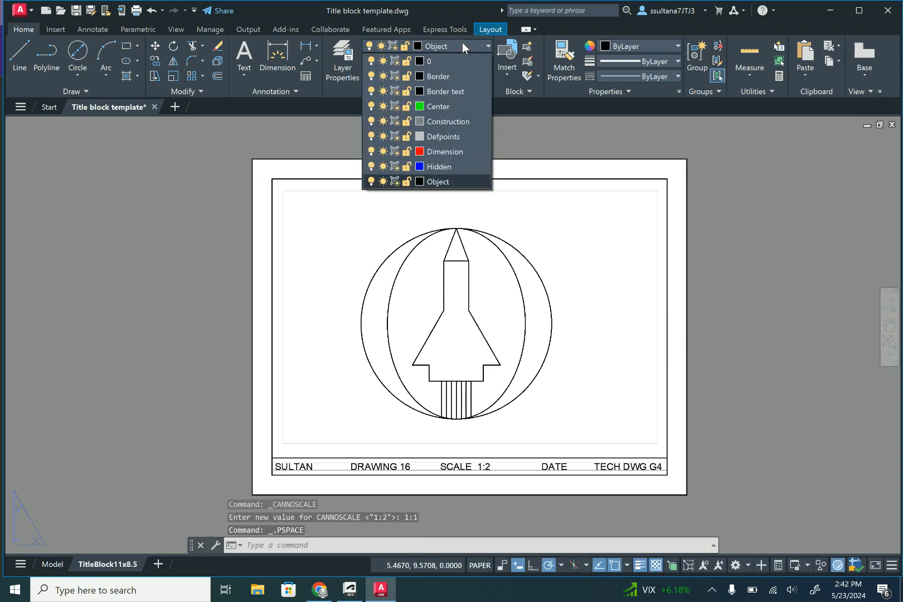
{"action": "left_click", "coordinate": [456, 152]}
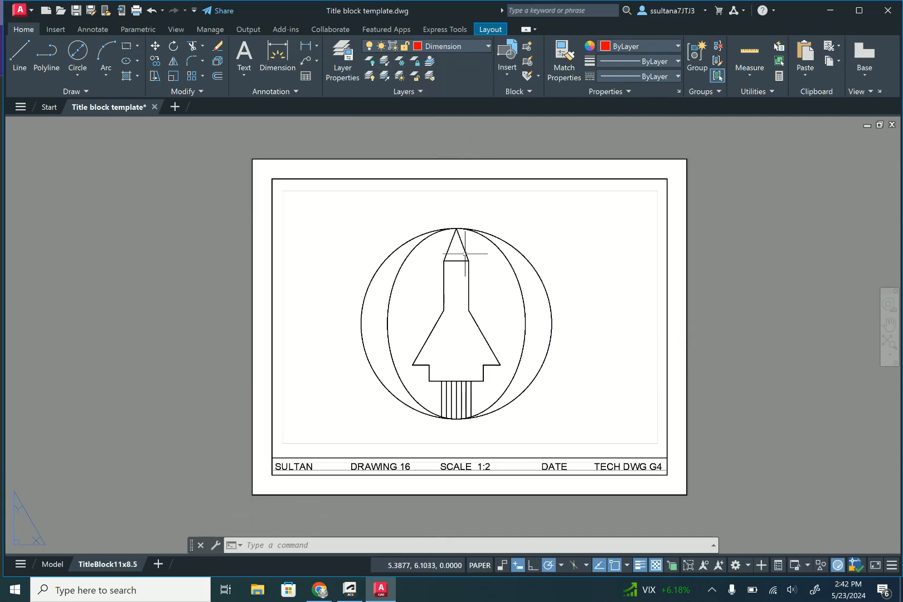
{"action": "scroll", "coordinate": [465, 253], "scroll_direction": "up", "scroll_amount": 2}
{"action": "left_click", "coordinate": [306, 47]}
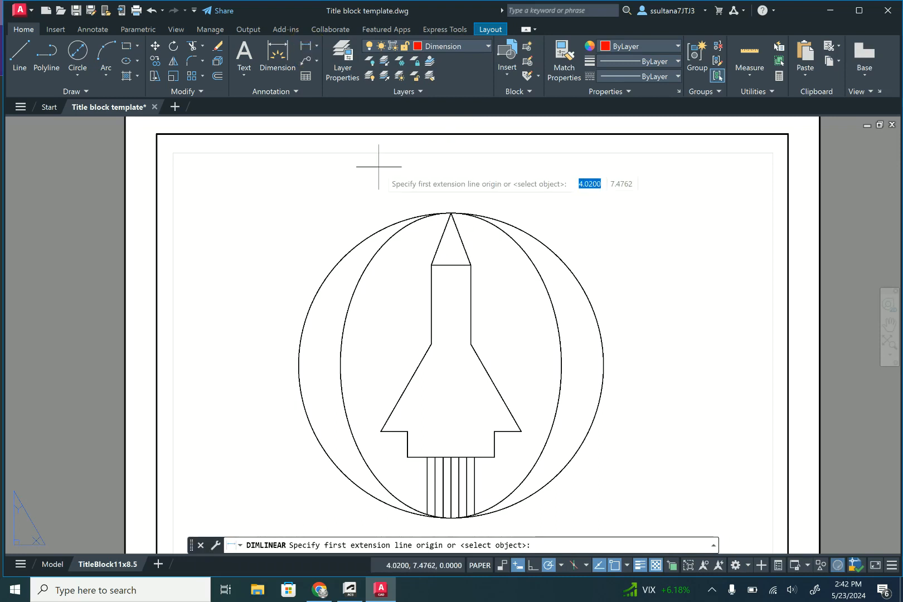
{"action": "left_click", "coordinate": [451, 266]}
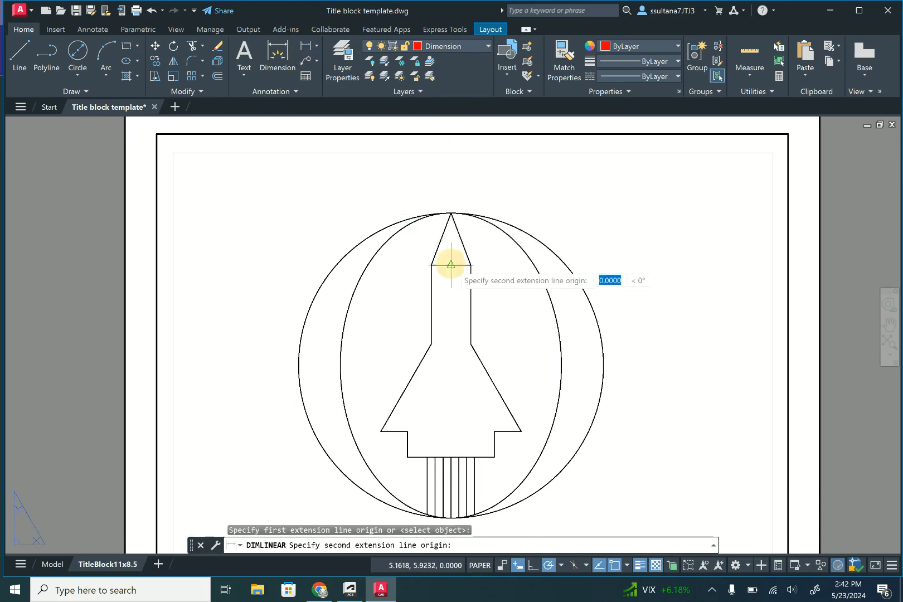
{"action": "left_click", "coordinate": [470, 264]}
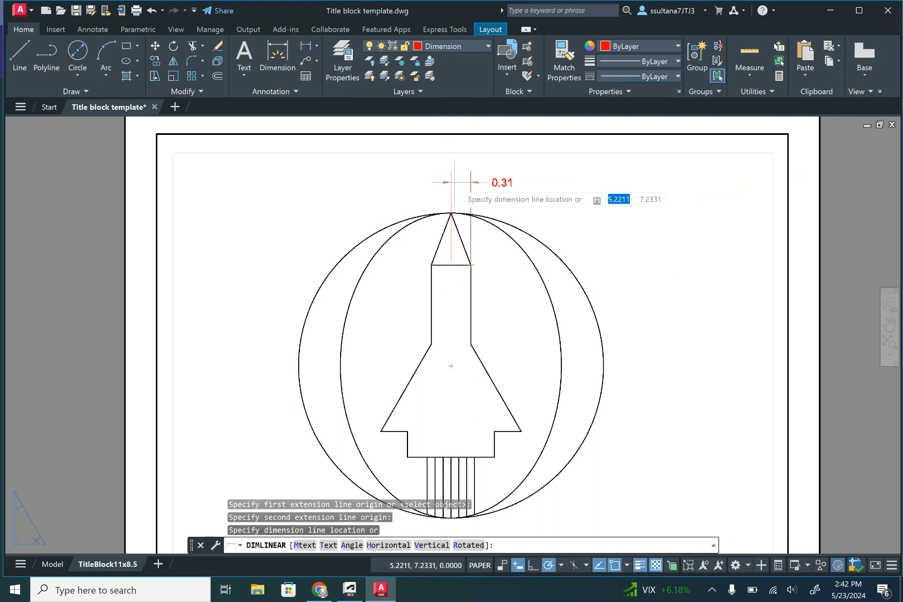
{"action": "left_click", "coordinate": [455, 183]}
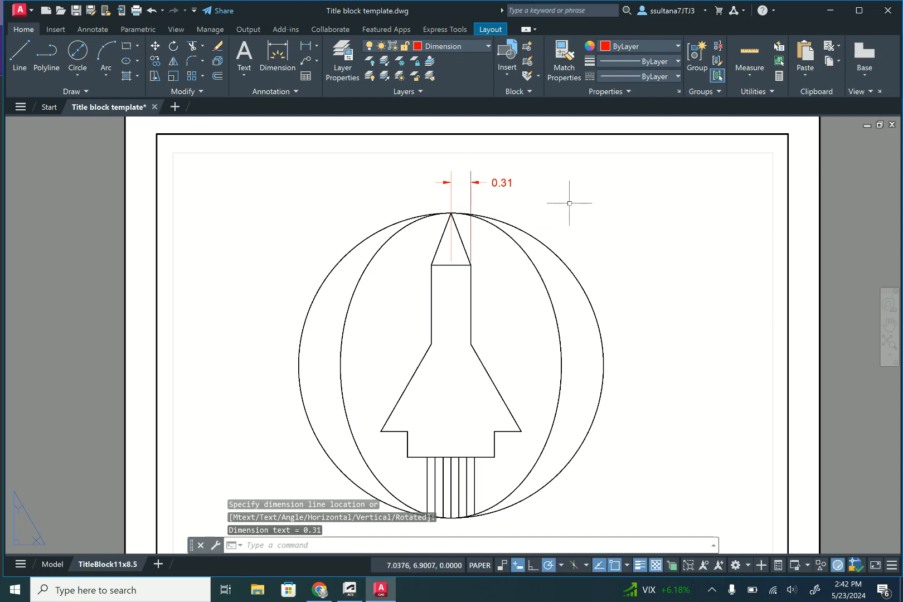
{"action": "key", "text": "Escape"}
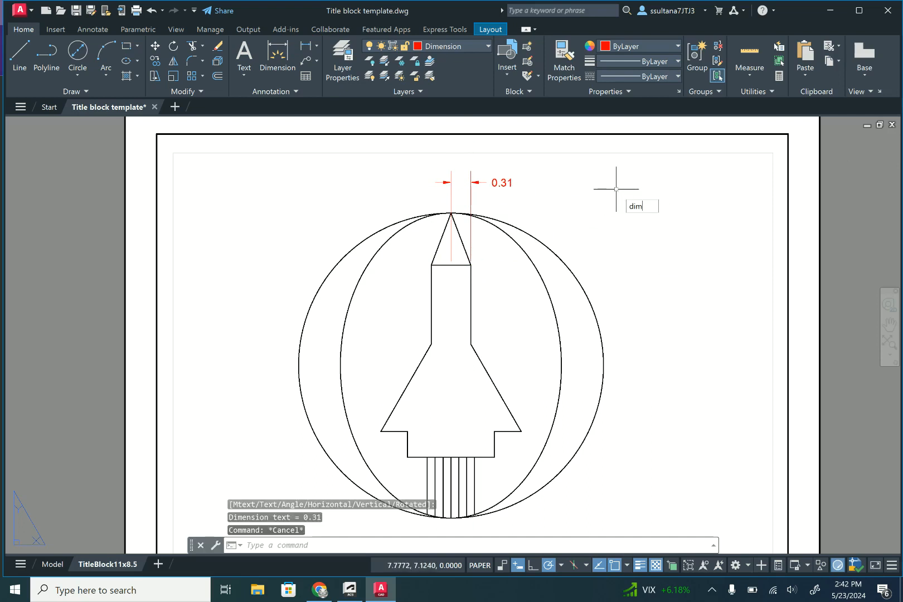
- Set the primary linear unit precision of the Standard dimension style to 0.0000
{"action": "left_click", "coordinate": [660, 226]}
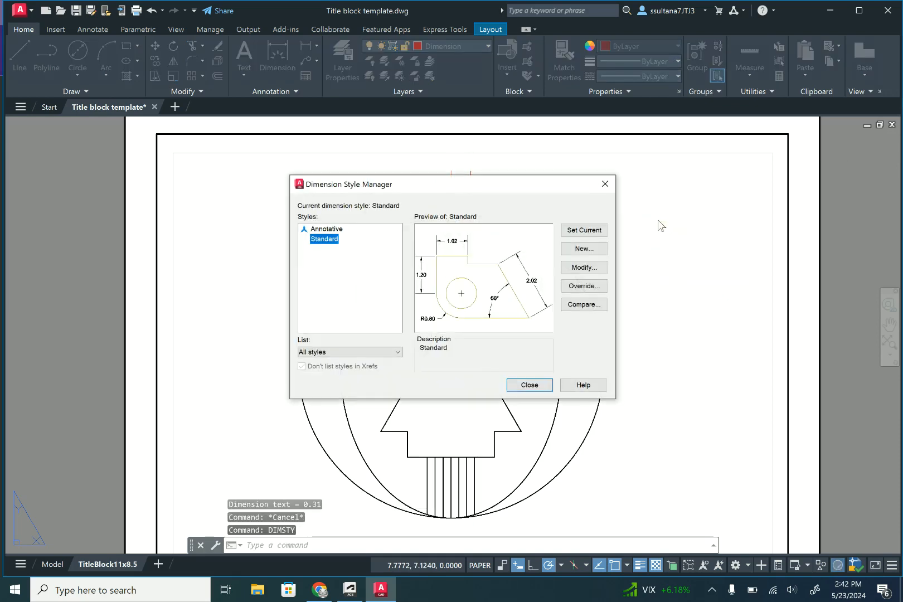
{"action": "left_click", "coordinate": [600, 272]}
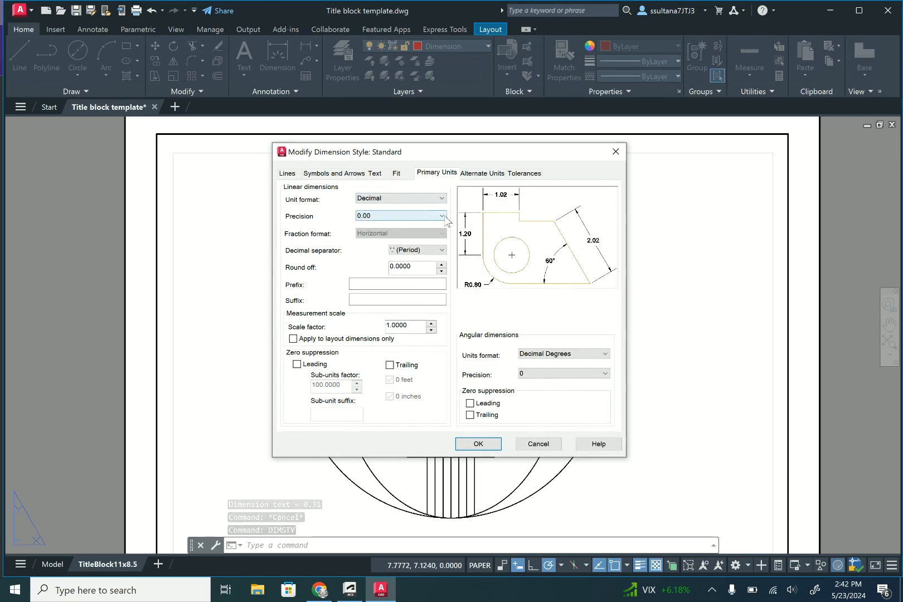
{"action": "left_click", "coordinate": [443, 216]}
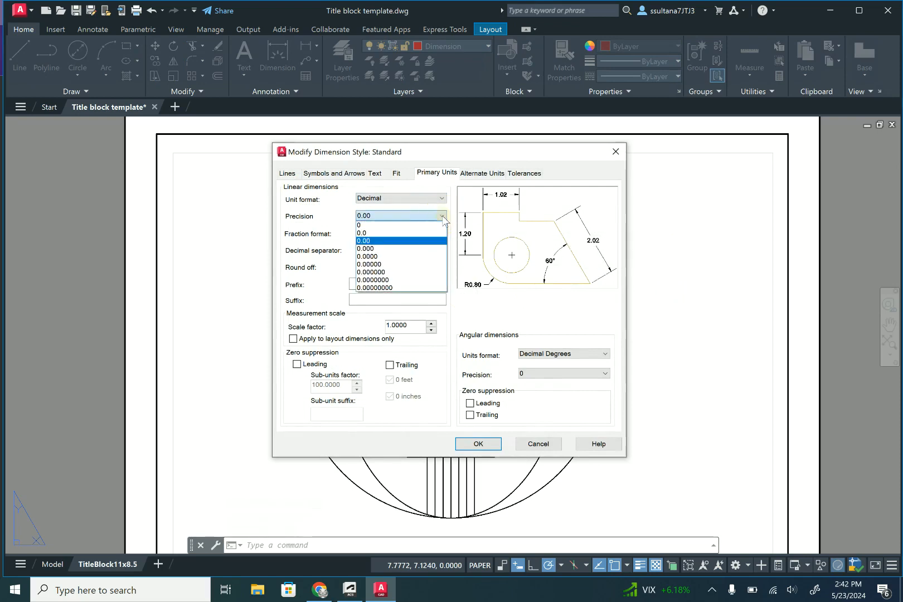
{"action": "left_click", "coordinate": [409, 257]}
{"action": "left_click", "coordinate": [479, 443]}
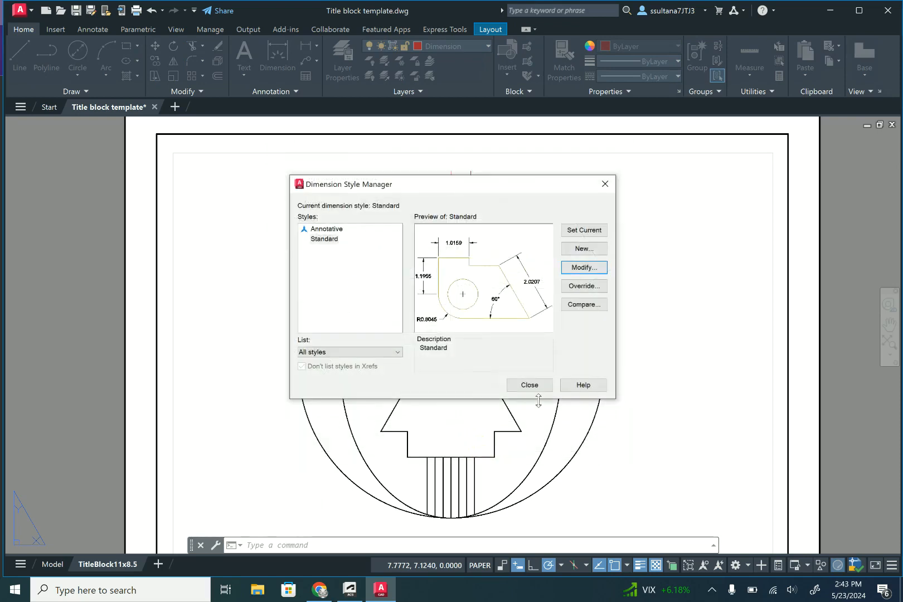
{"action": "left_click", "coordinate": [530, 385]}
- Dimension the nose's vertical height from its tip to the midpoint of its base, placing the dimension to the right of the nose
{"action": "scroll", "coordinate": [528, 206], "scroll_direction": "up", "scroll_amount": 2}
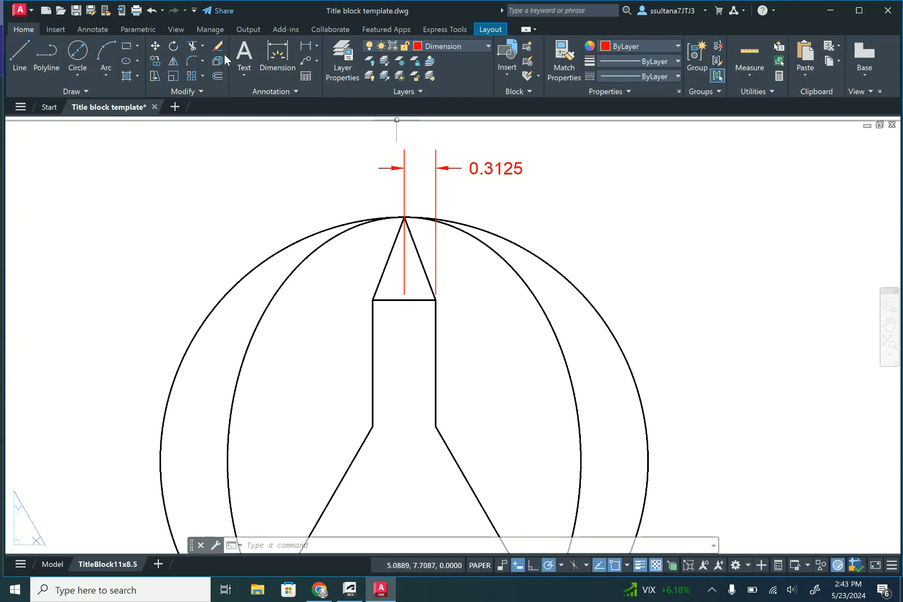
{"action": "left_click", "coordinate": [278, 55]}
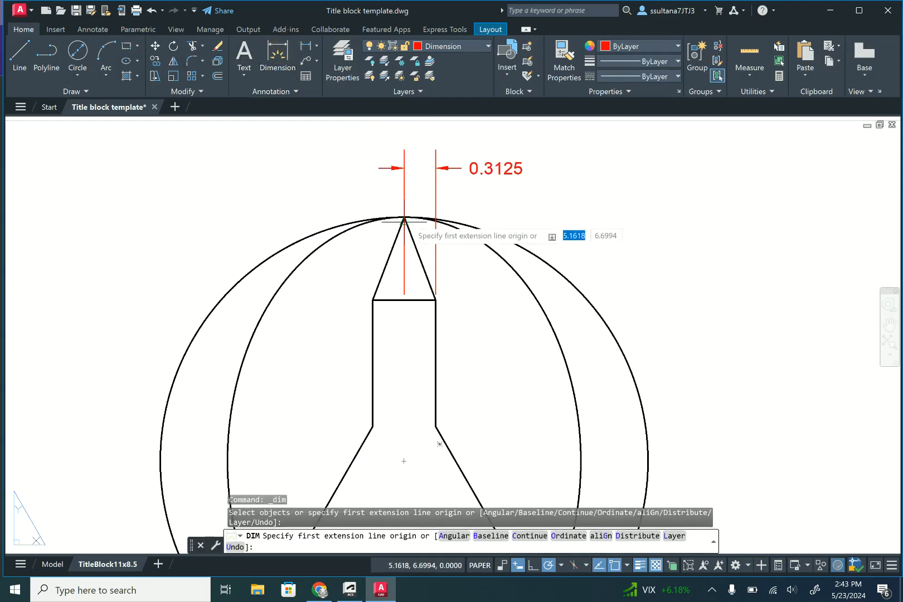
{"action": "left_click", "coordinate": [404, 218]}
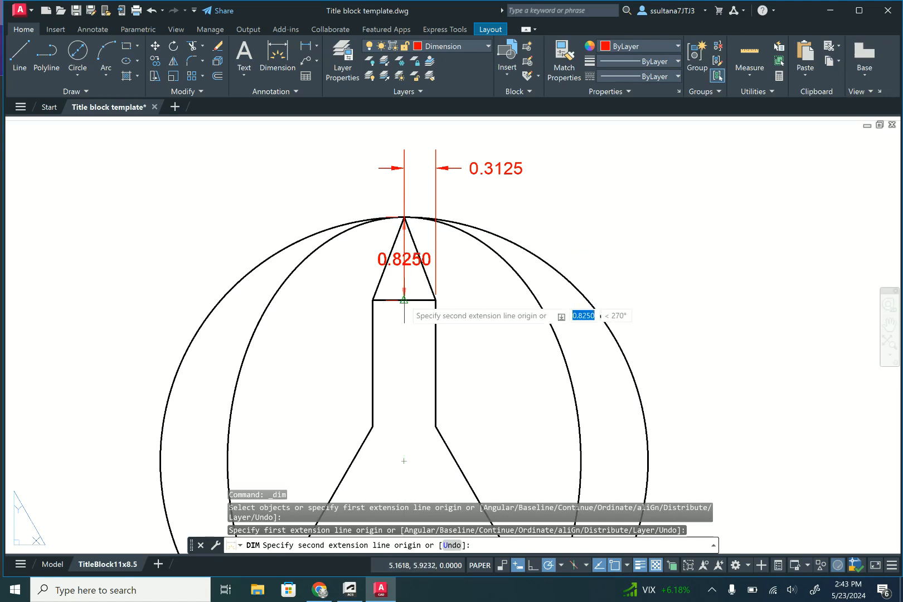
{"action": "left_click", "coordinate": [404, 300]}
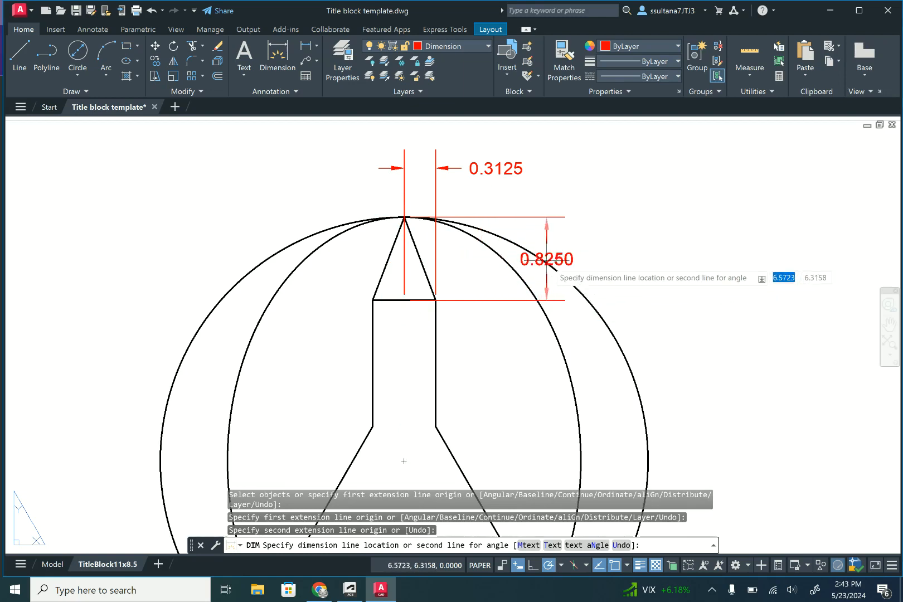
{"action": "left_click", "coordinate": [589, 267]}
{"action": "scroll", "coordinate": [494, 233], "scroll_direction": "down", "scroll_amount": 3}
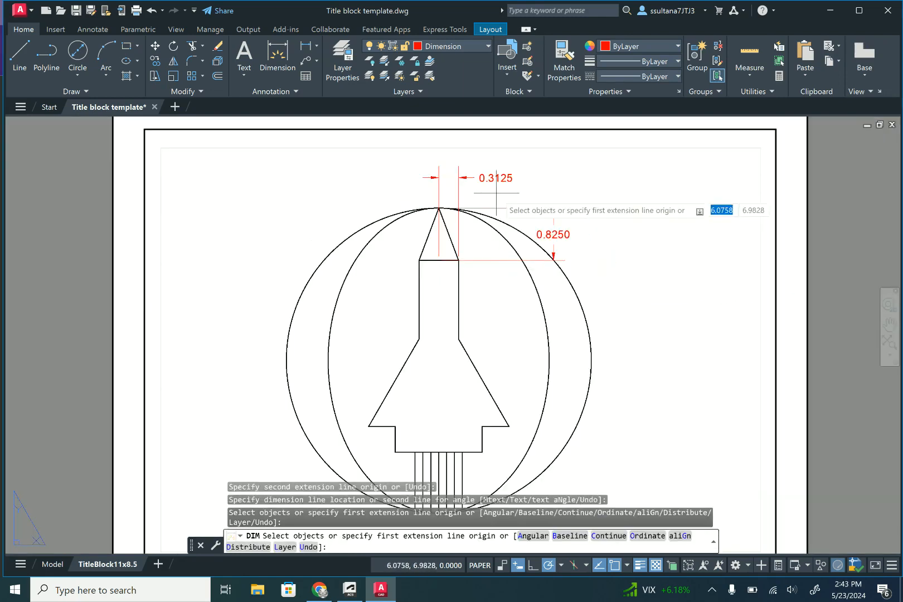
{"action": "key", "text": "Return"}
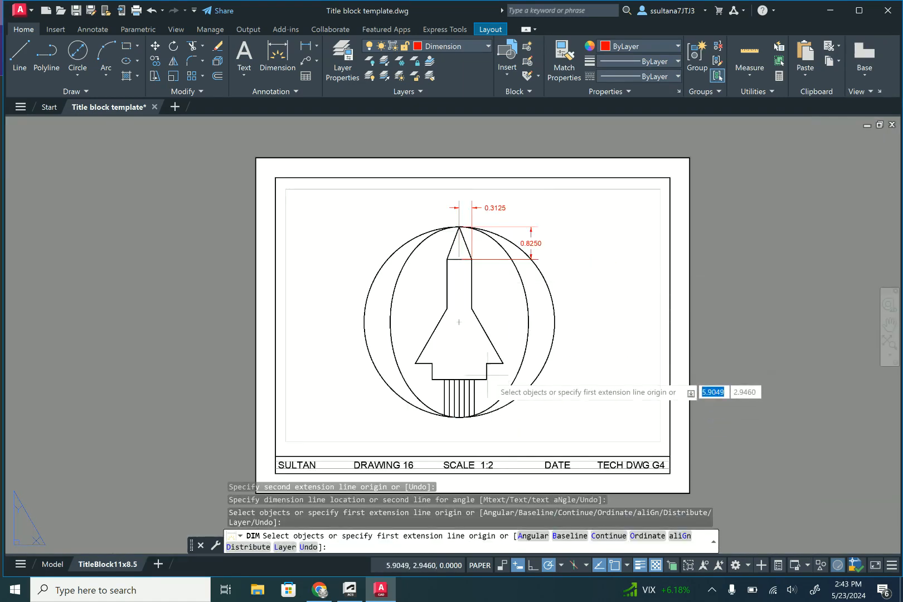
- Dimension the vertical height of the rocket body's right edge from the nose base to the shoulder, placing the dimension beside the body
{"action": "scroll", "coordinate": [482, 356], "scroll_direction": "up", "scroll_amount": 2}
{"action": "left_click", "coordinate": [275, 53]}
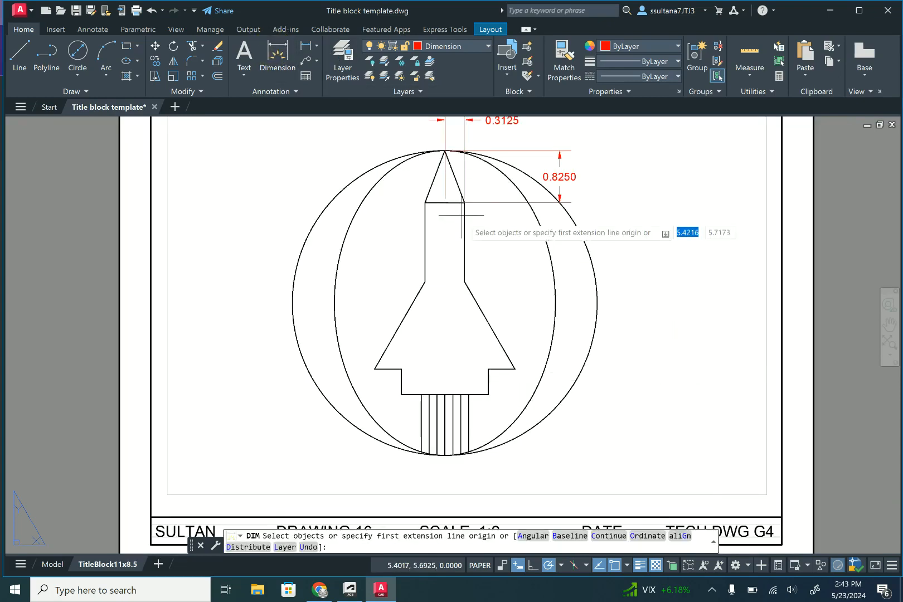
{"action": "left_click", "coordinate": [464, 202]}
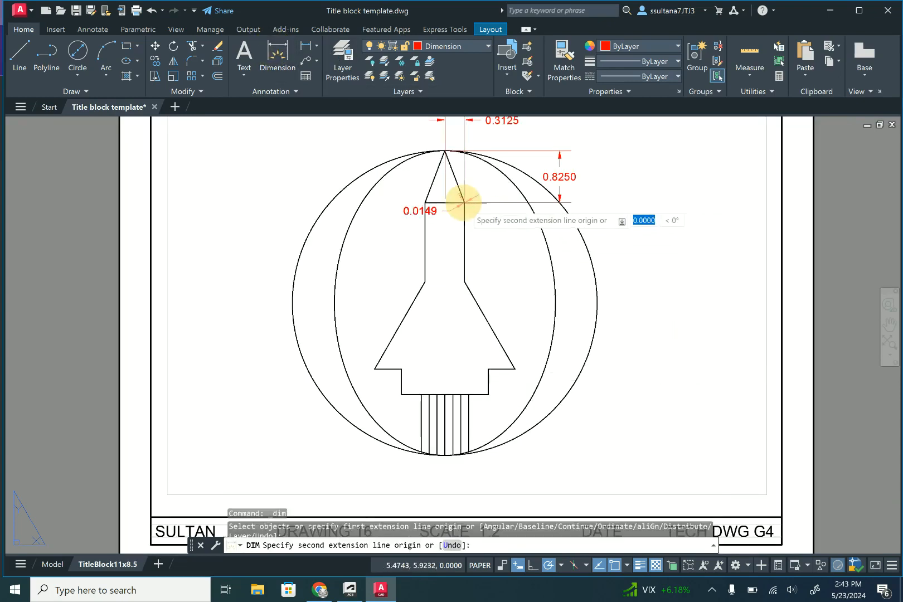
{"action": "left_click", "coordinate": [464, 281]}
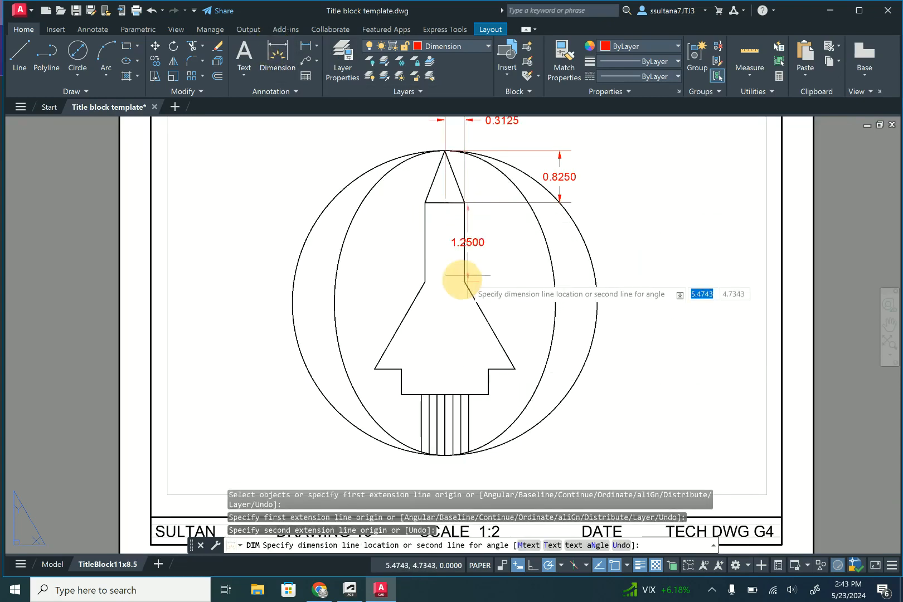
{"action": "left_click", "coordinate": [501, 272]}
- Add an aligned dimension to the left slanted wing edge, from the body's shoulder to the wing tip, placed outside the edge
{"action": "left_click", "coordinate": [318, 48]}
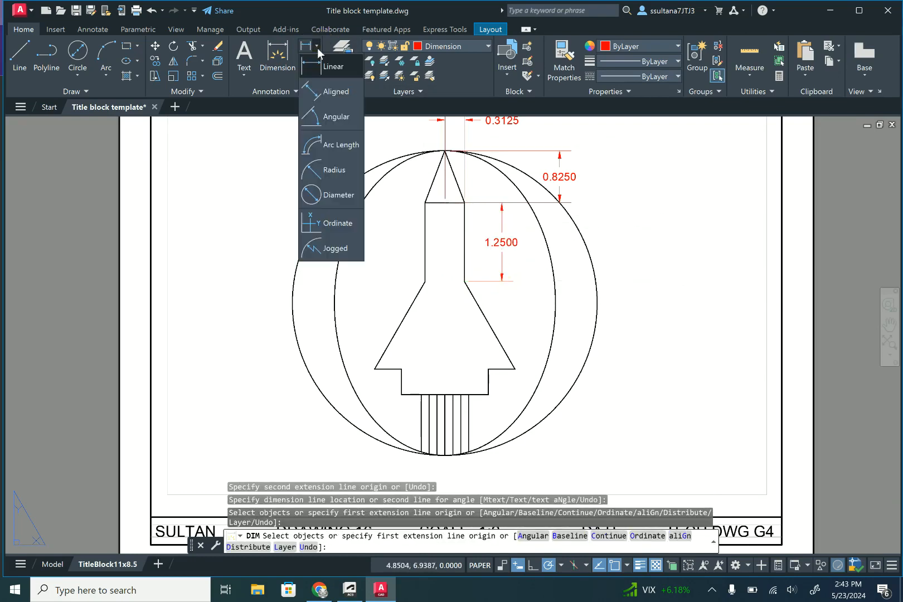
{"action": "left_click", "coordinate": [320, 90]}
{"action": "left_click", "coordinate": [424, 282]}
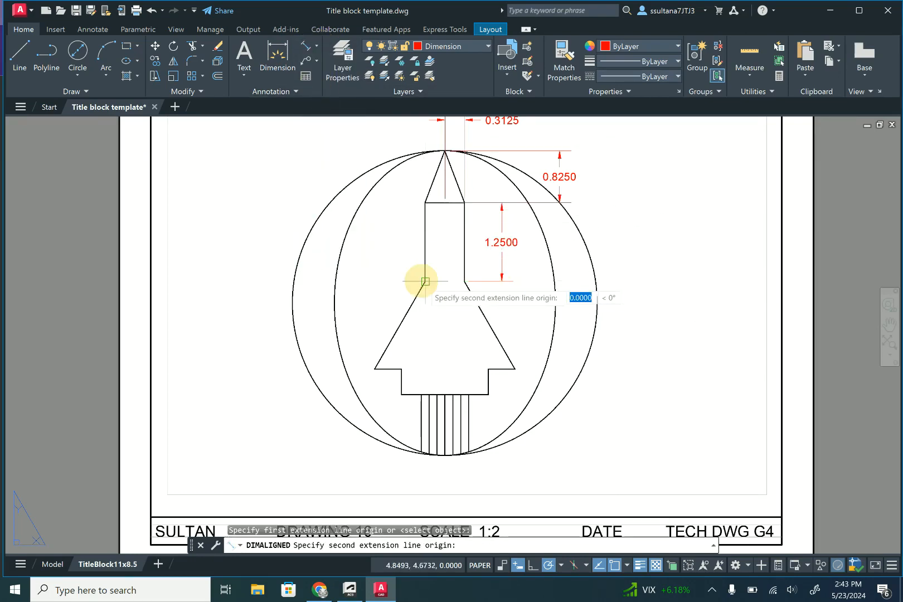
{"action": "left_click", "coordinate": [375, 368]}
{"action": "left_click", "coordinate": [369, 336]}
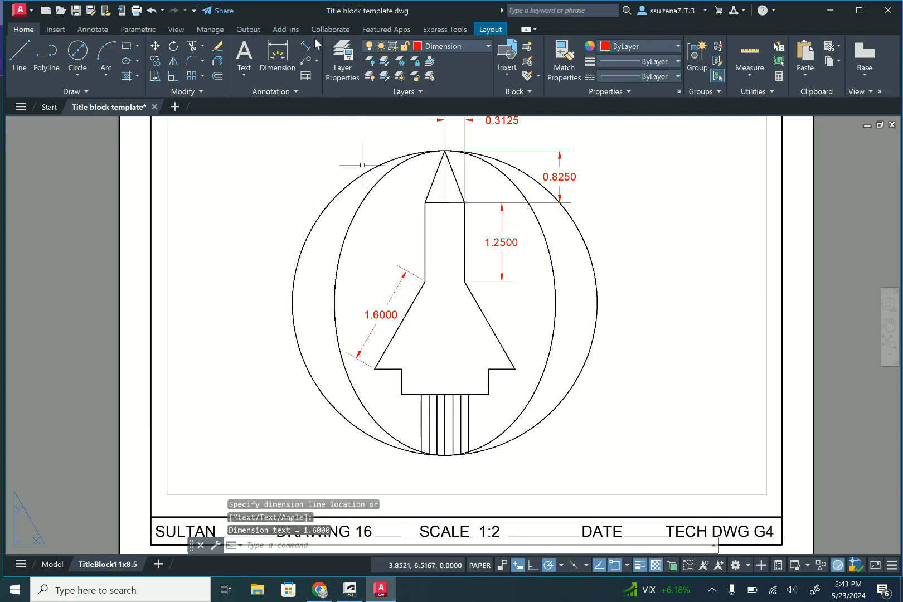
- Dimension the horizontal width of the right wing's bottom ledge, placing the dimension below the wing
{"action": "left_click", "coordinate": [280, 53]}
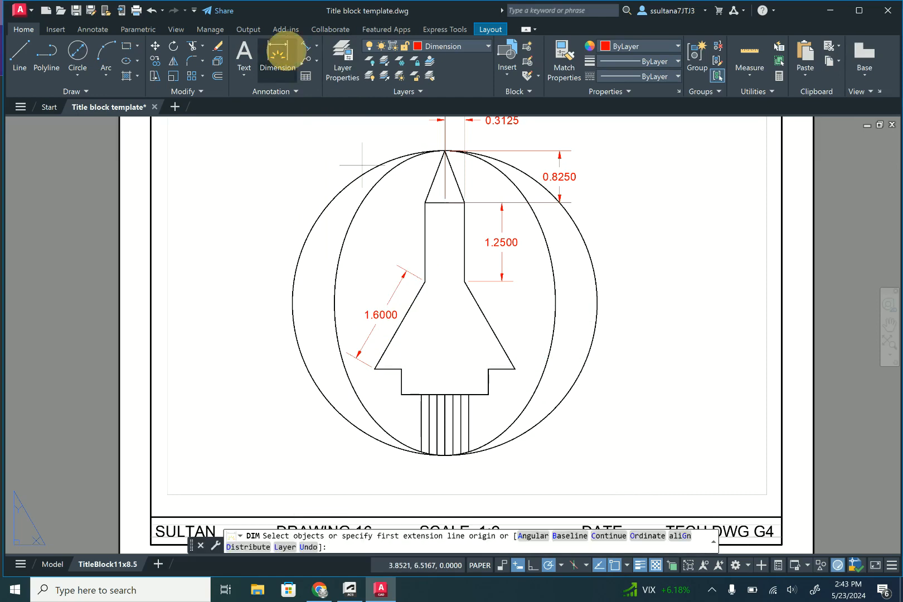
{"action": "left_click", "coordinate": [487, 369]}
{"action": "left_click", "coordinate": [514, 369]}
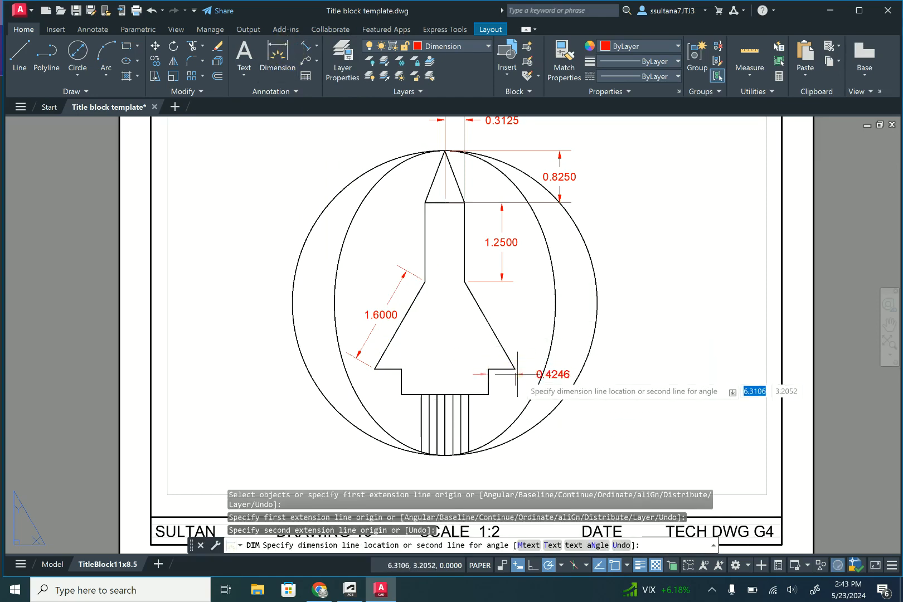
{"action": "scroll", "coordinate": [518, 371], "scroll_direction": "down", "scroll_amount": 1}
{"action": "scroll", "coordinate": [523, 395], "scroll_direction": "up", "scroll_amount": 3}
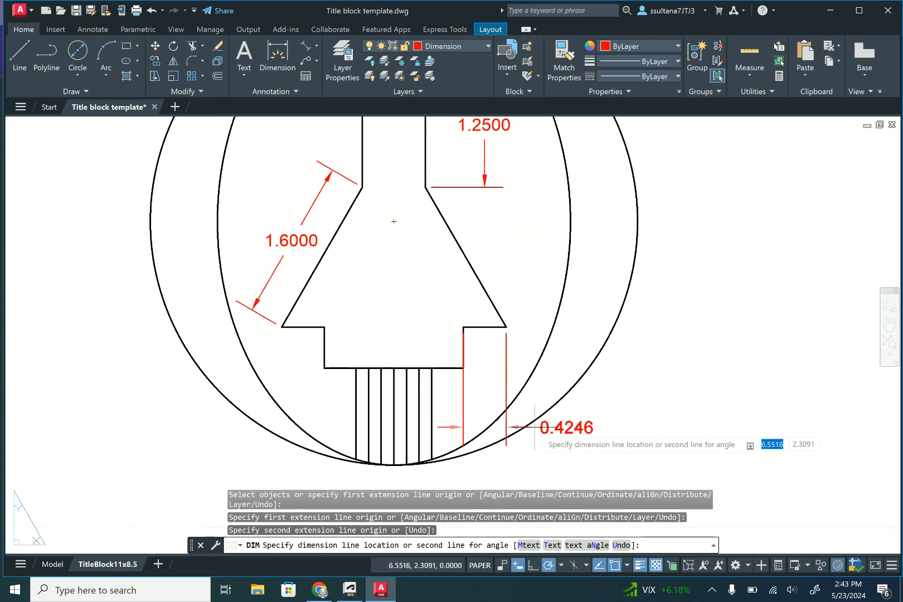
{"action": "left_click", "coordinate": [649, 431]}
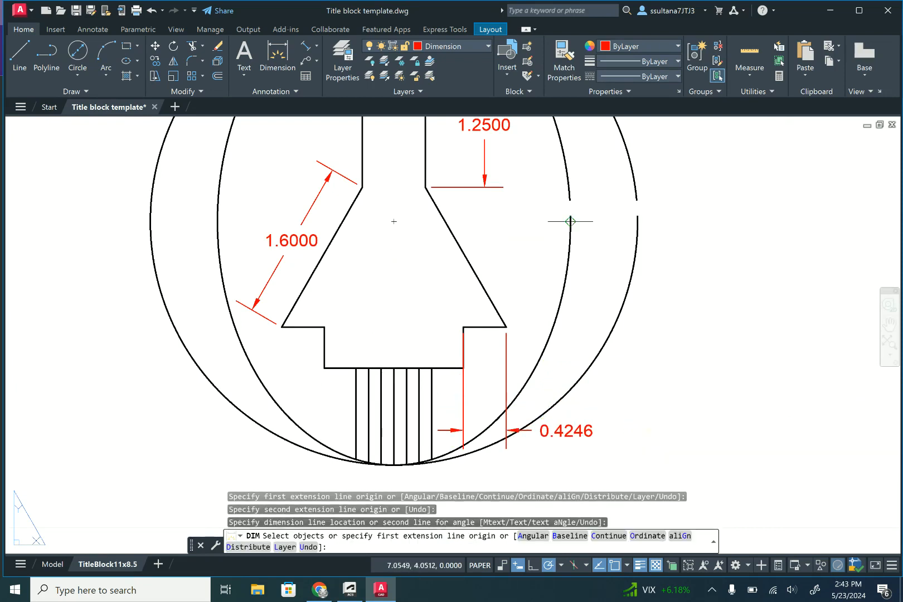
- Dimension the vertical height of the rocket base's right edge, placing the dimension to the right of the circle
{"action": "left_click", "coordinate": [281, 50]}
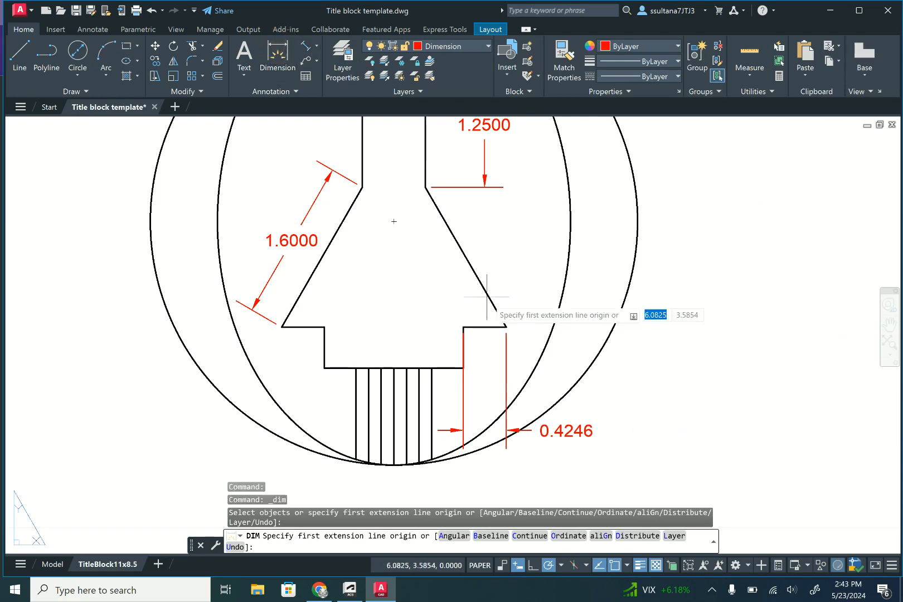
{"action": "left_click", "coordinate": [464, 327]}
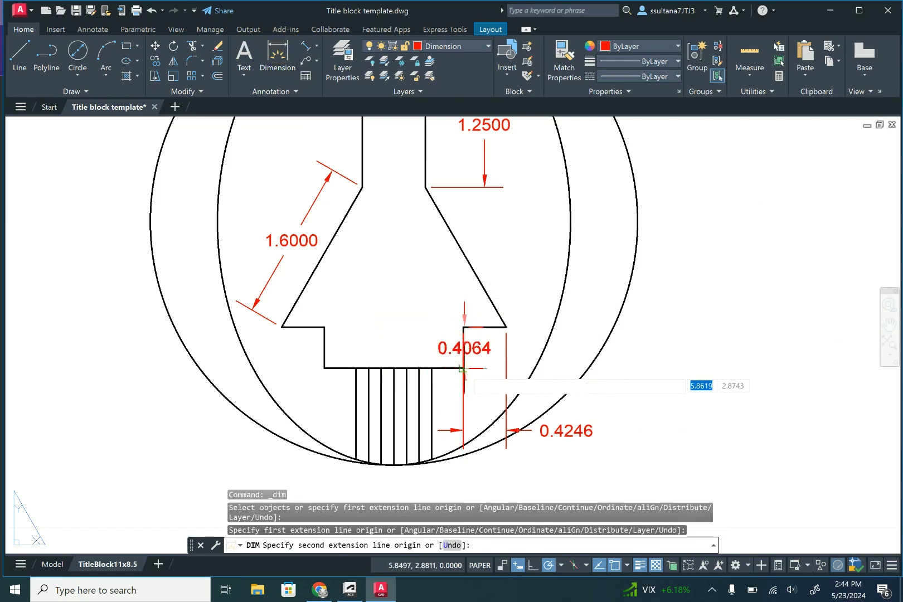
{"action": "left_click", "coordinate": [463, 368]}
{"action": "left_click", "coordinate": [649, 359]}
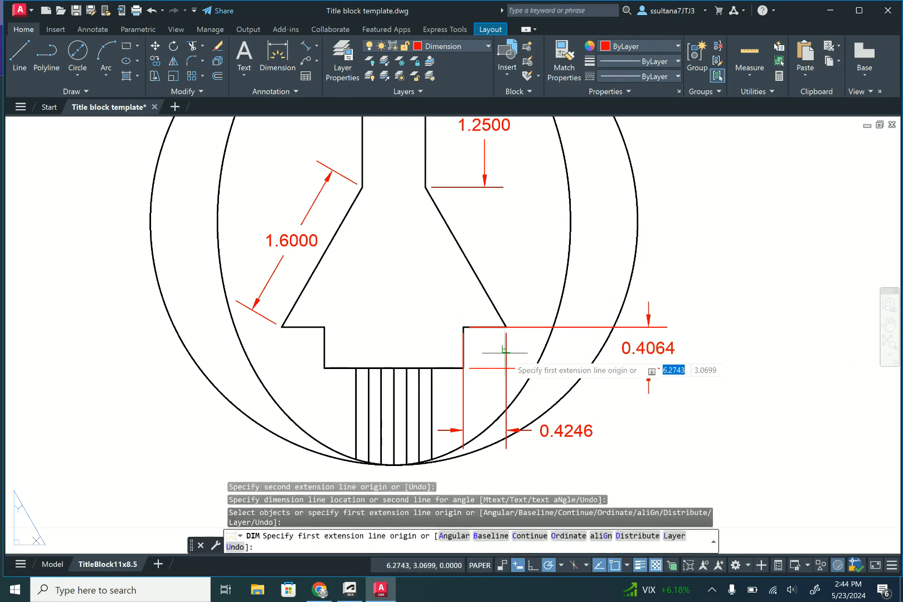
- Dimension the horizontal spacing between the two leftmost exhaust lines, placing the dimension below the circle, and end the dimension command
{"action": "scroll", "coordinate": [557, 271], "scroll_direction": "down", "scroll_amount": 2}
{"action": "scroll", "coordinate": [431, 397], "scroll_direction": "up", "scroll_amount": 5}
{"action": "left_click", "coordinate": [430, 363]}
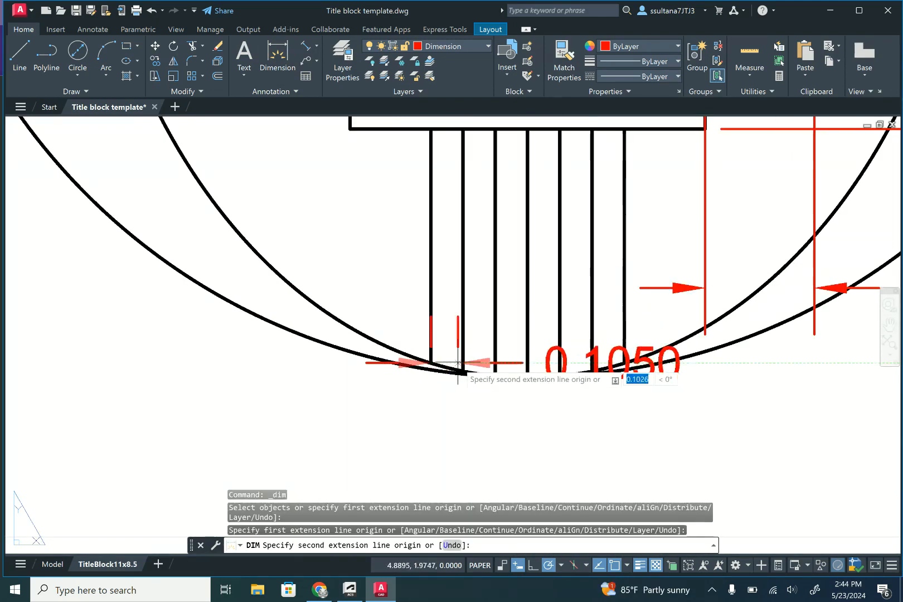
{"action": "left_click", "coordinate": [462, 363]}
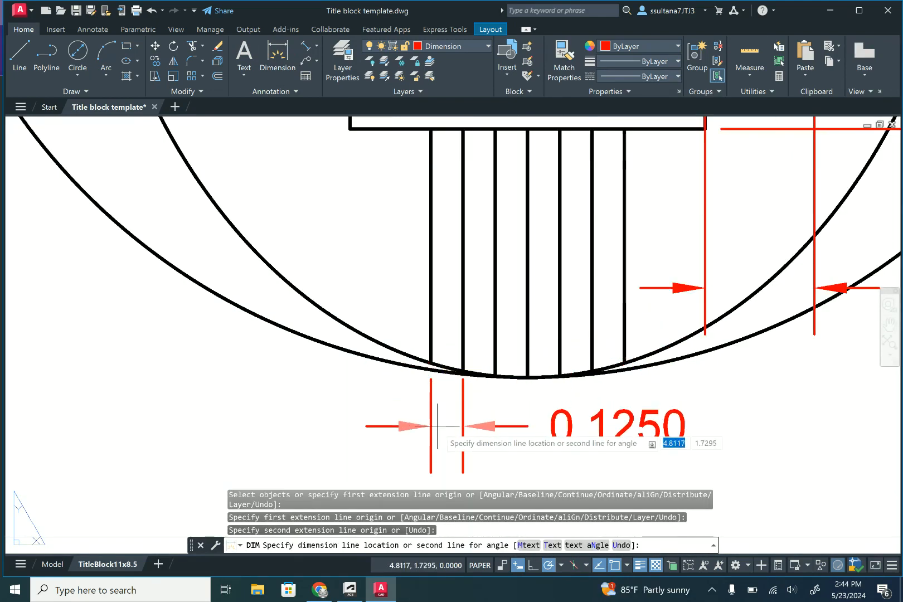
{"action": "left_click", "coordinate": [438, 426]}
{"action": "scroll", "coordinate": [439, 375], "scroll_direction": "down", "scroll_amount": 3}
{"action": "scroll", "coordinate": [442, 375], "scroll_direction": "down", "scroll_amount": 3}
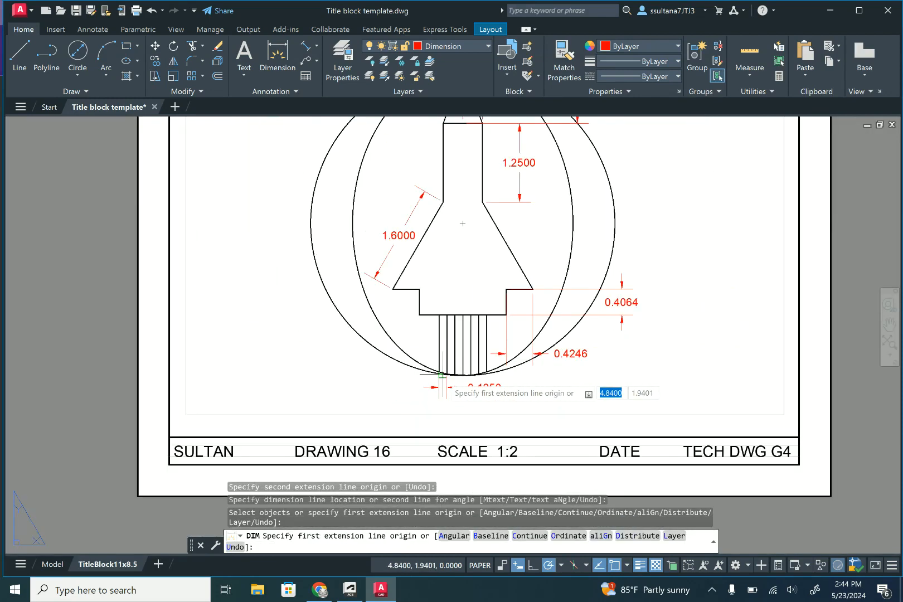
{"action": "scroll", "coordinate": [441, 375], "scroll_direction": "down", "scroll_amount": 3}
{"action": "key", "text": "Return"}
{"action": "key", "text": "Return"}
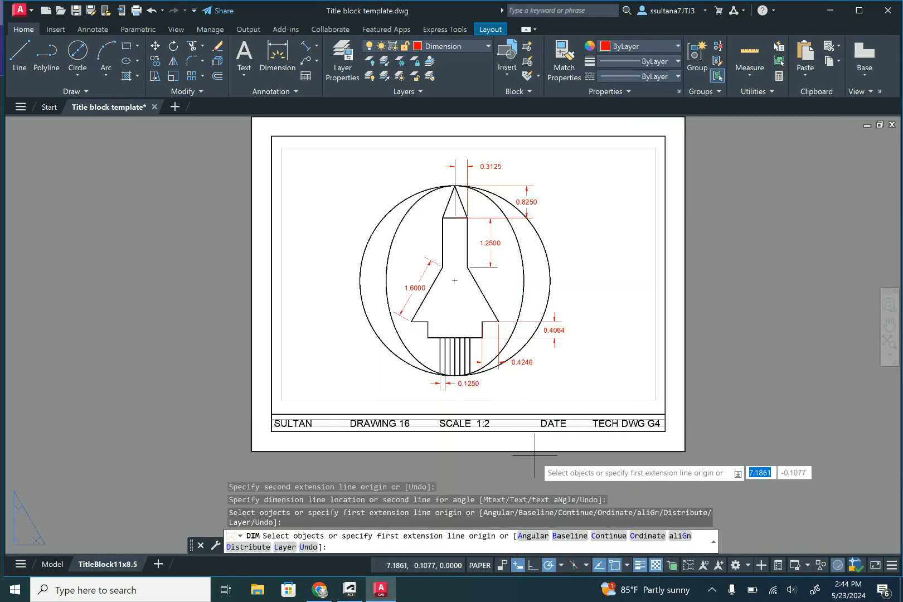
{"action": "key", "text": "Return"}
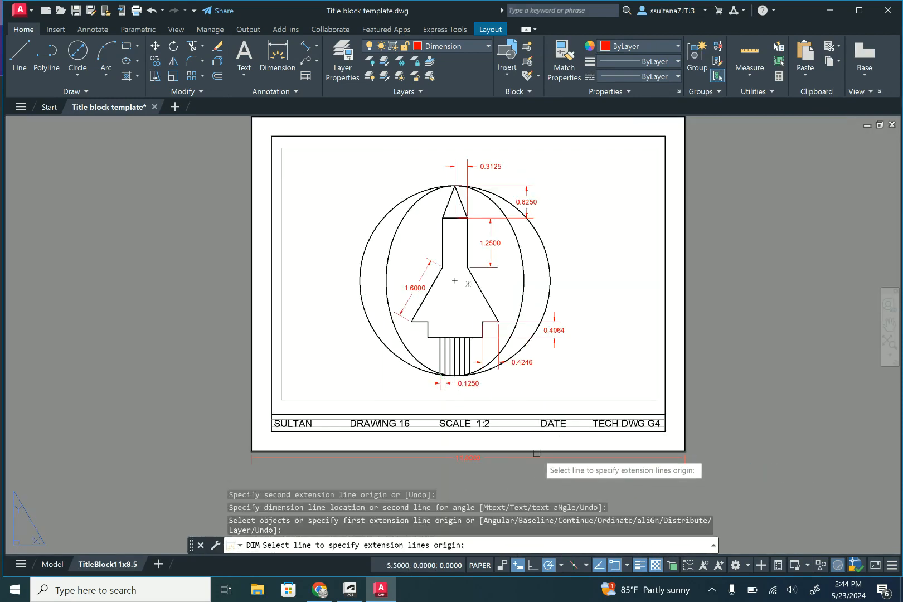
{"action": "key", "text": "Escape"}
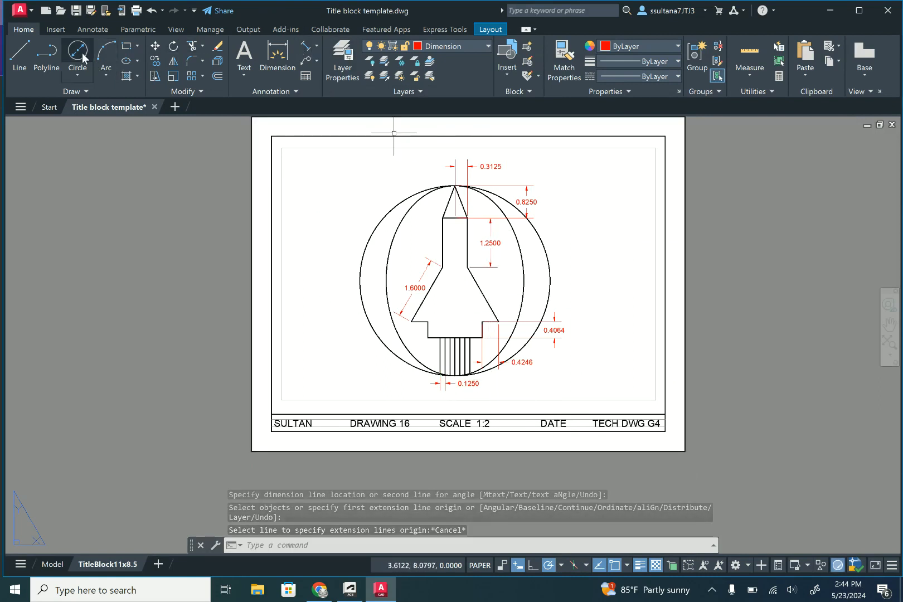
- Add a diameter dimension to the outer circle, placed outside its upper right side
{"action": "left_click", "coordinate": [316, 46]}
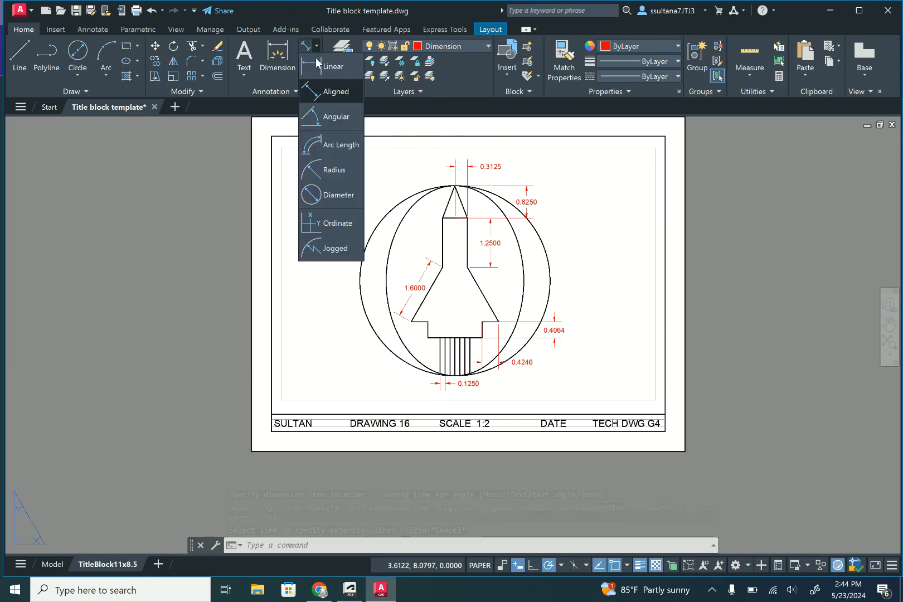
{"action": "left_click", "coordinate": [312, 195]}
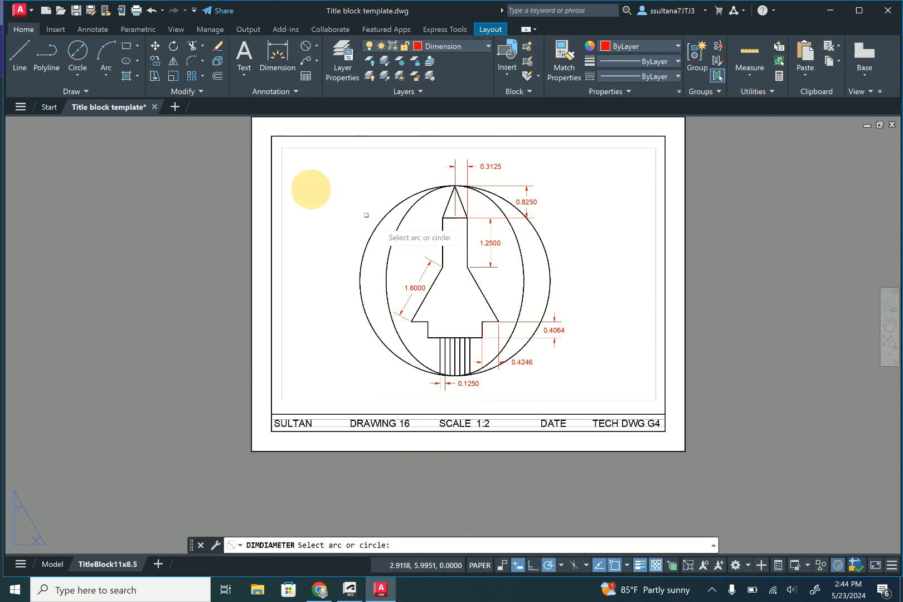
{"action": "left_click", "coordinate": [551, 275]}
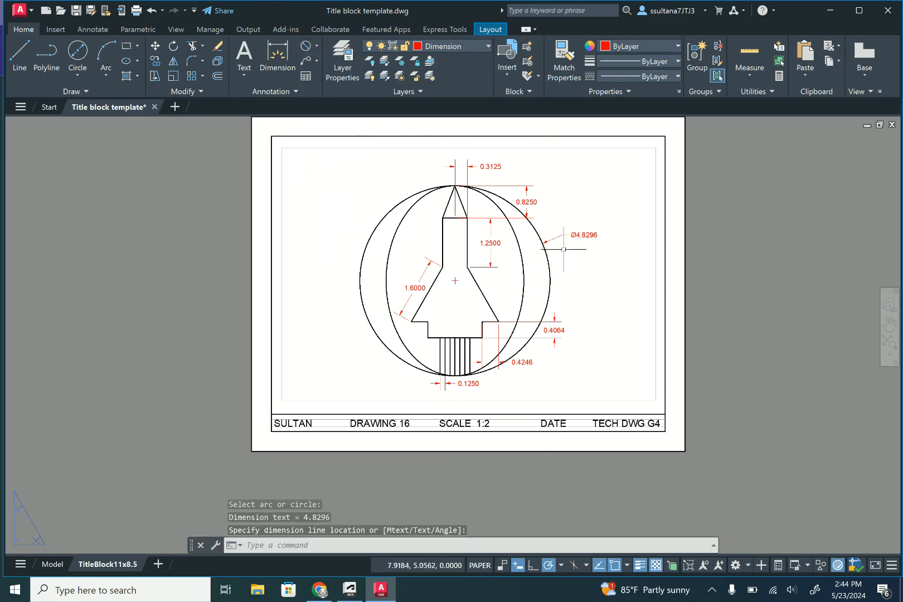
{"action": "left_click", "coordinate": [394, 409]}
{"action": "key", "text": "Escape"}
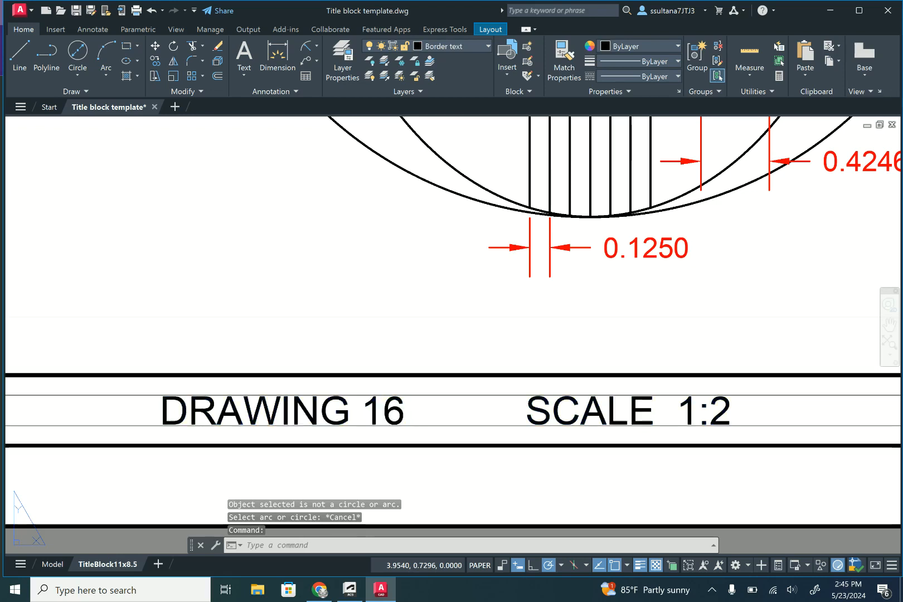
- Change the title block text to DRAWING 17 and SCALE 1:1
{"action": "double_click", "coordinate": [410, 411]}
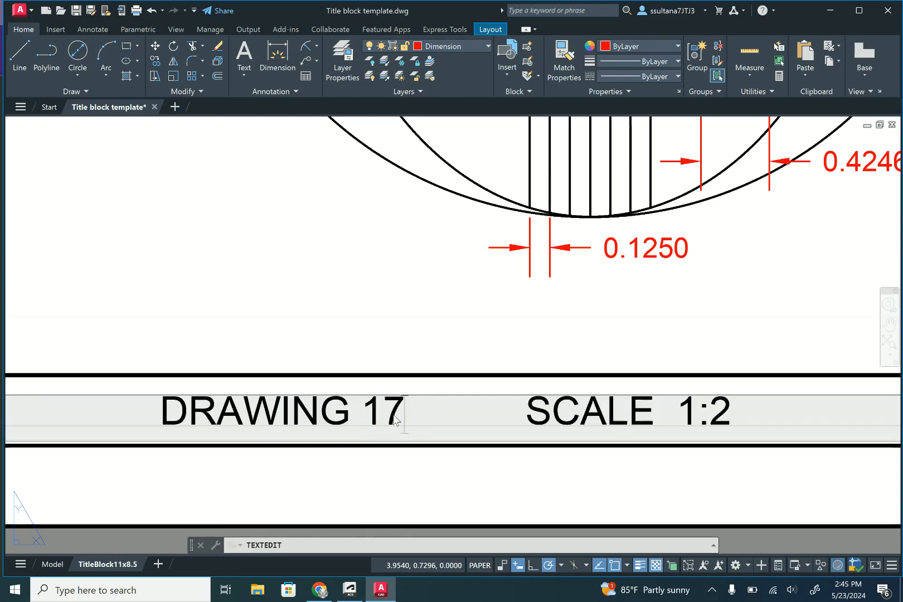
{"action": "double_click", "coordinate": [724, 413]}
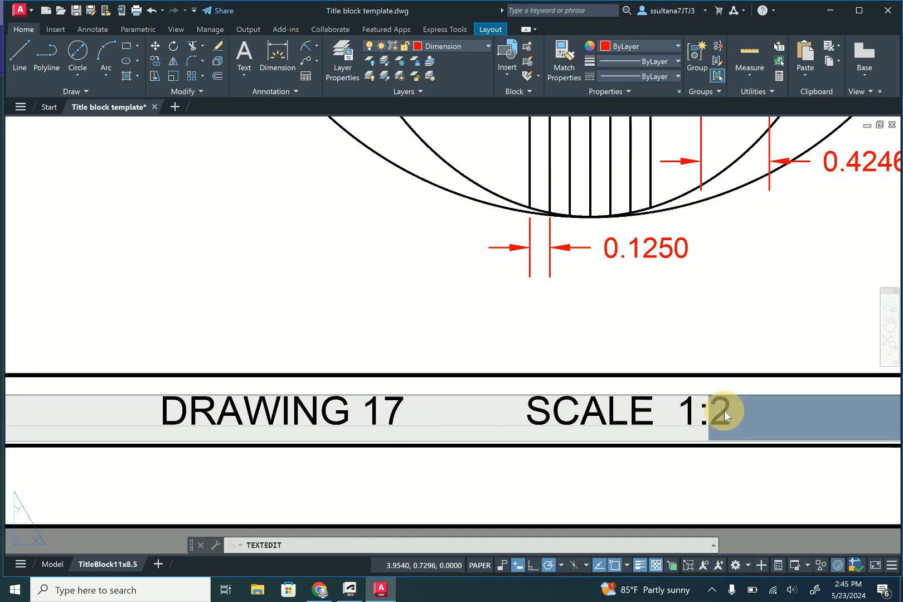
{"action": "type", "text": "1"}
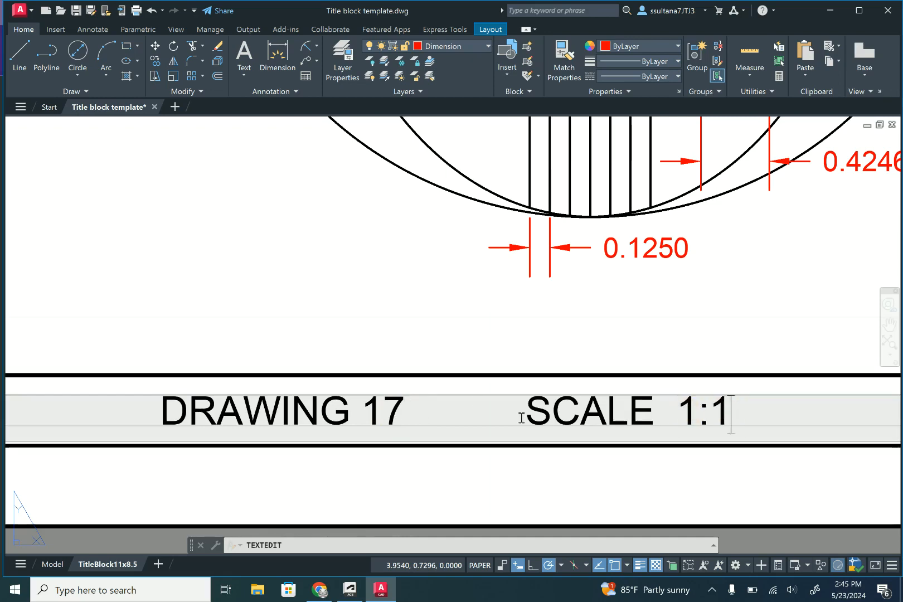
{"action": "scroll", "coordinate": [688, 393], "scroll_direction": "down", "scroll_amount": 5}
{"action": "key", "text": "Escape"}
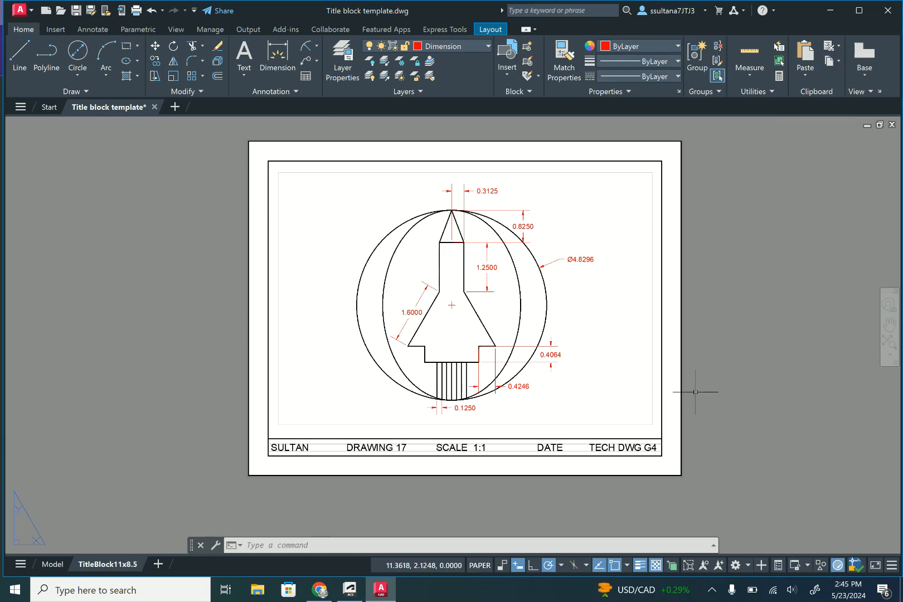